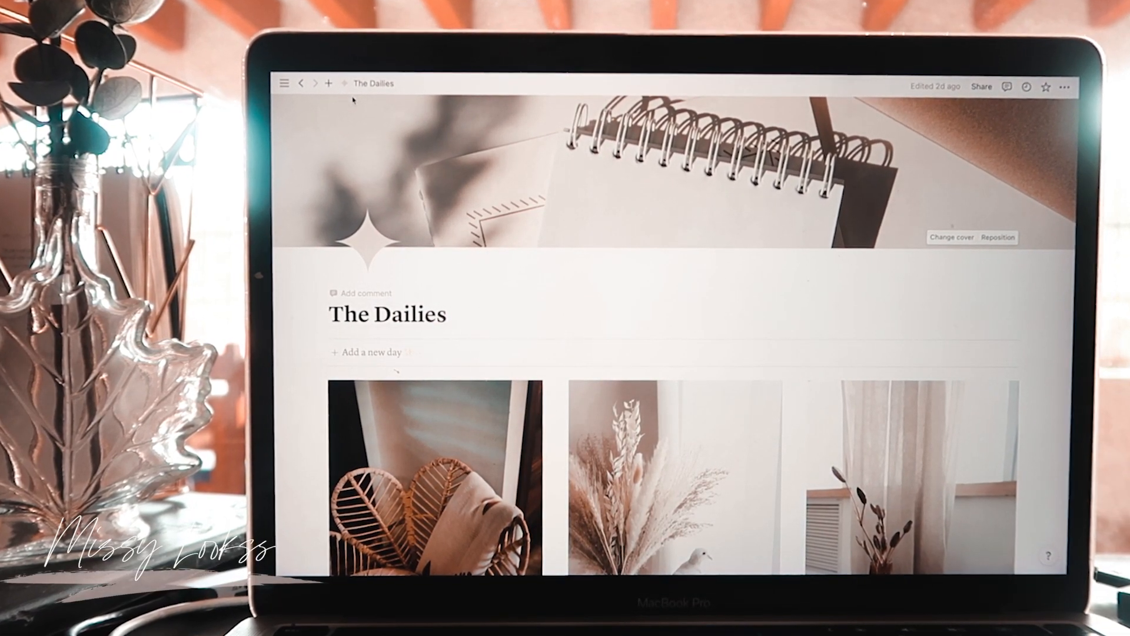
scroll(352, 100, down, 2)
scroll(349, 96, down, 2)
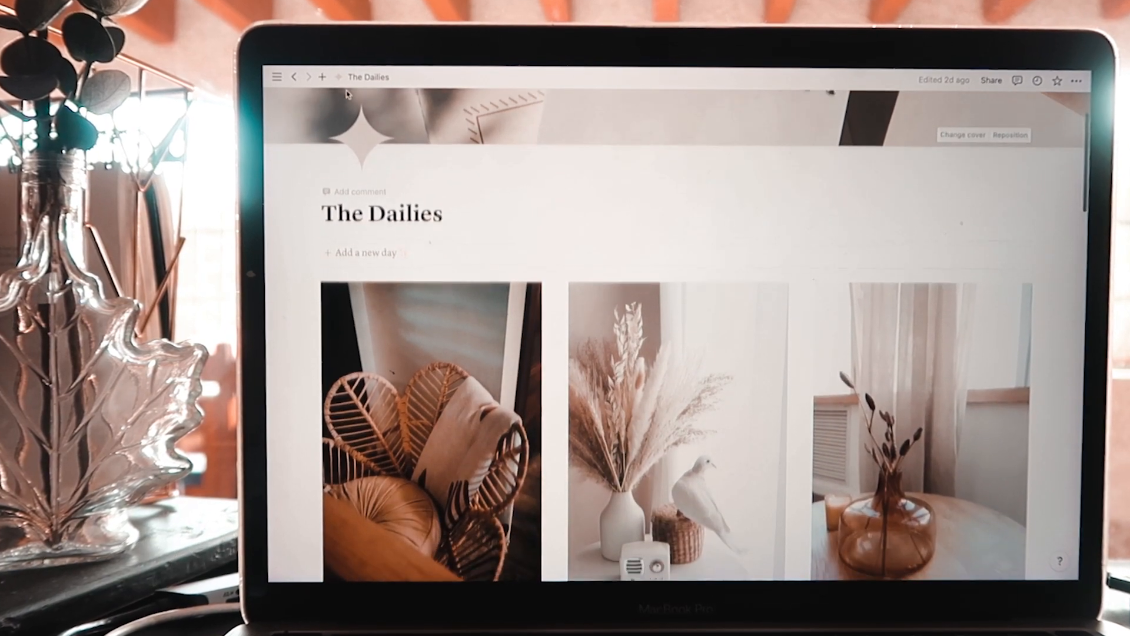
scroll(345, 94, down, 2)
scroll(345, 91, down, 2)
scroll(343, 91, down, 1)
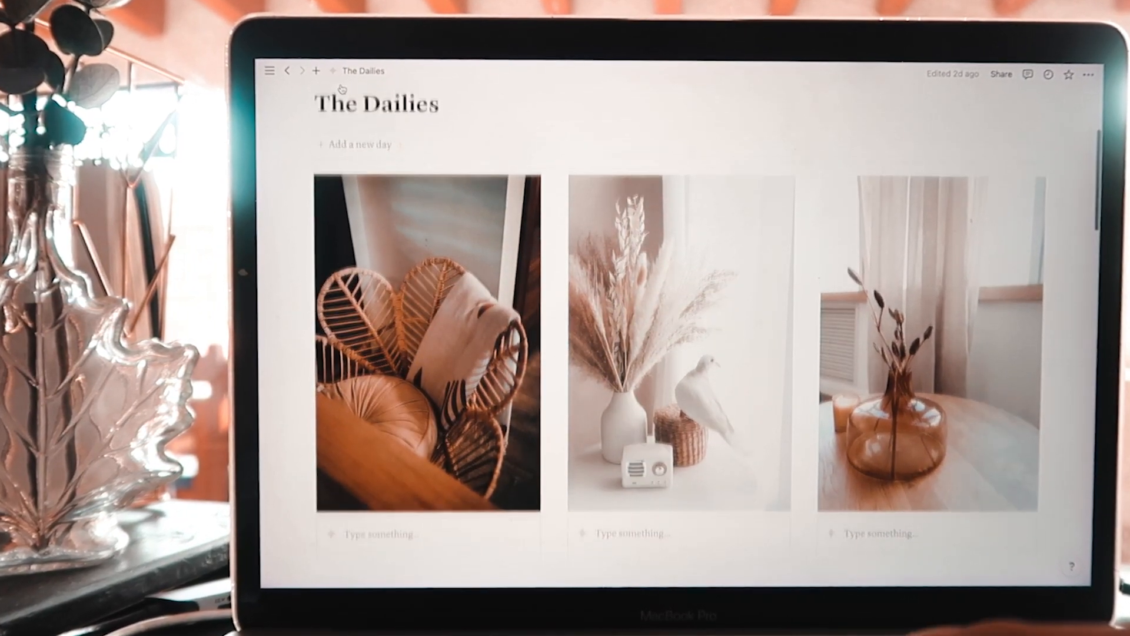
scroll(342, 88, down, 2)
scroll(342, 88, down, 2)
scroll(341, 87, down, 1)
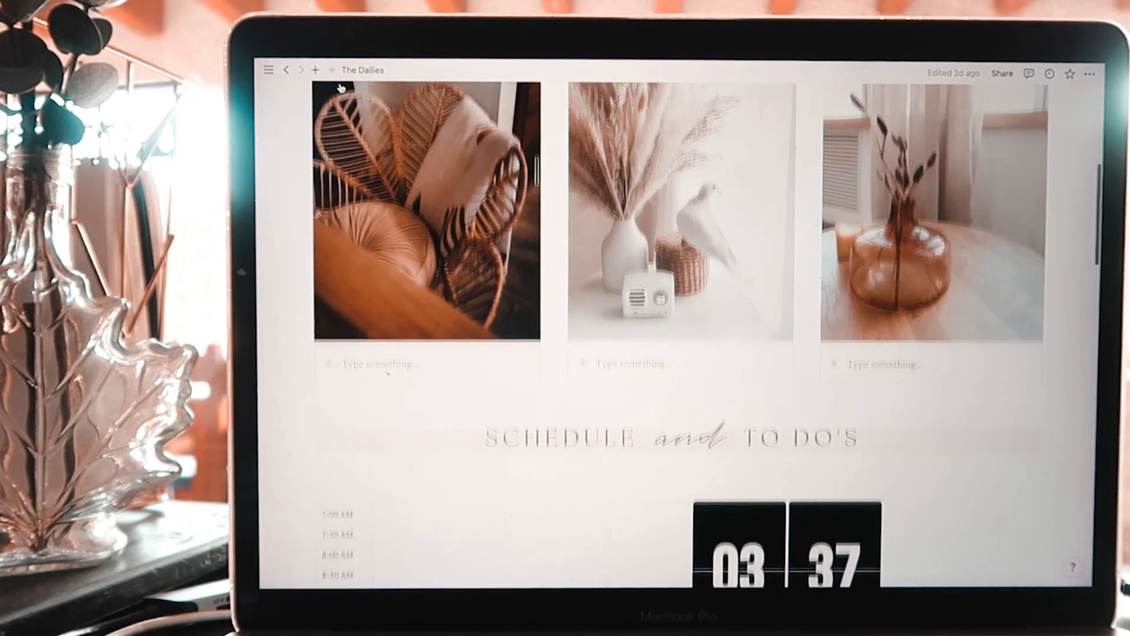
scroll(342, 86, down, 1)
scroll(341, 87, down, 2)
scroll(341, 88, down, 2)
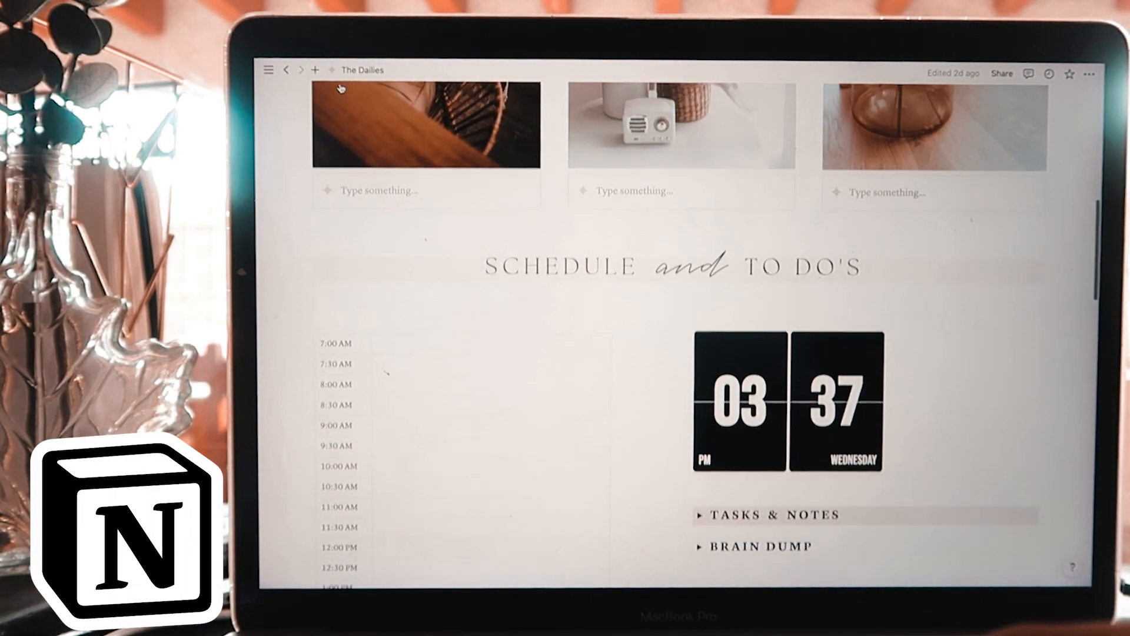
scroll(341, 88, down, 2)
scroll(342, 87, down, 1)
scroll(341, 87, down, 2)
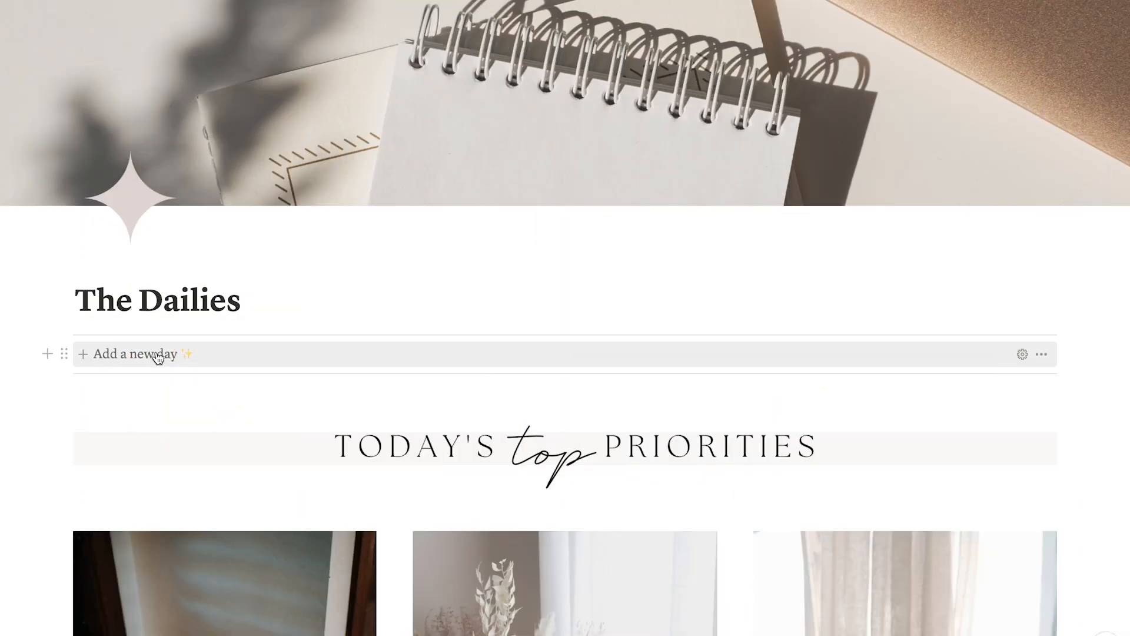
Add a new day to The Dailies with blank priorities, schedule and to-dos.
click(152, 361)
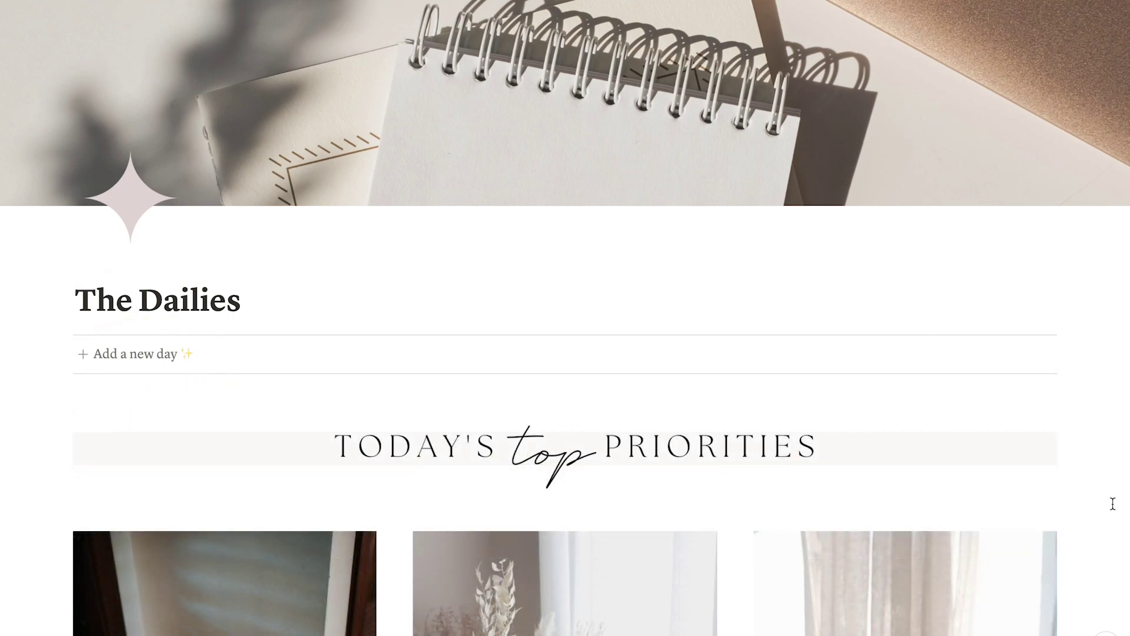
scroll(1112, 504, down, 1)
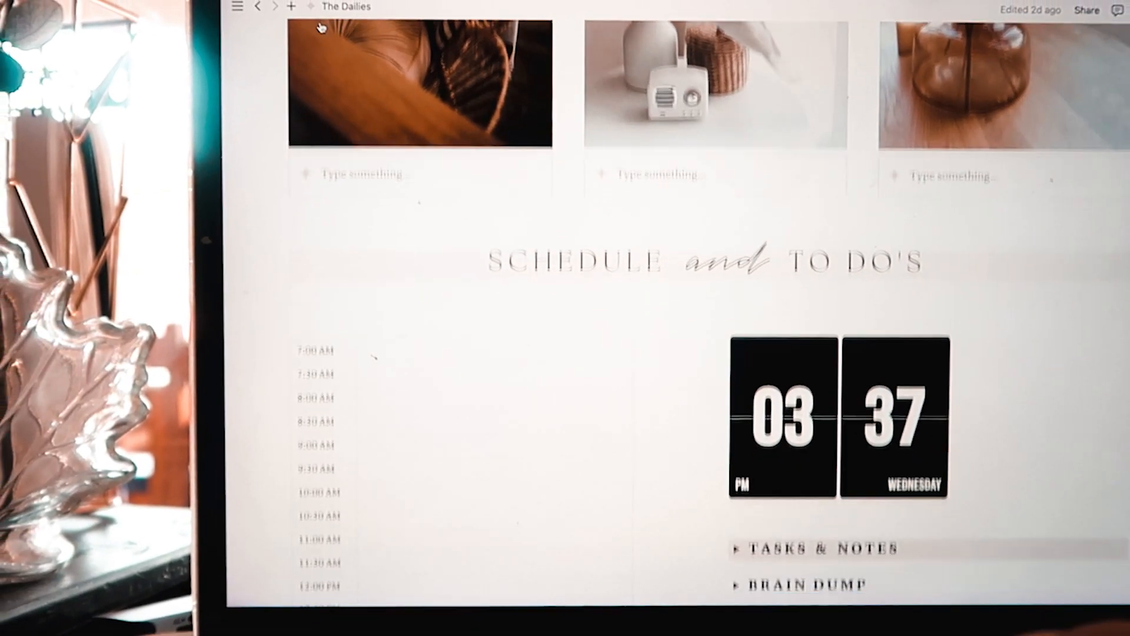
scroll(344, 49, down, 2)
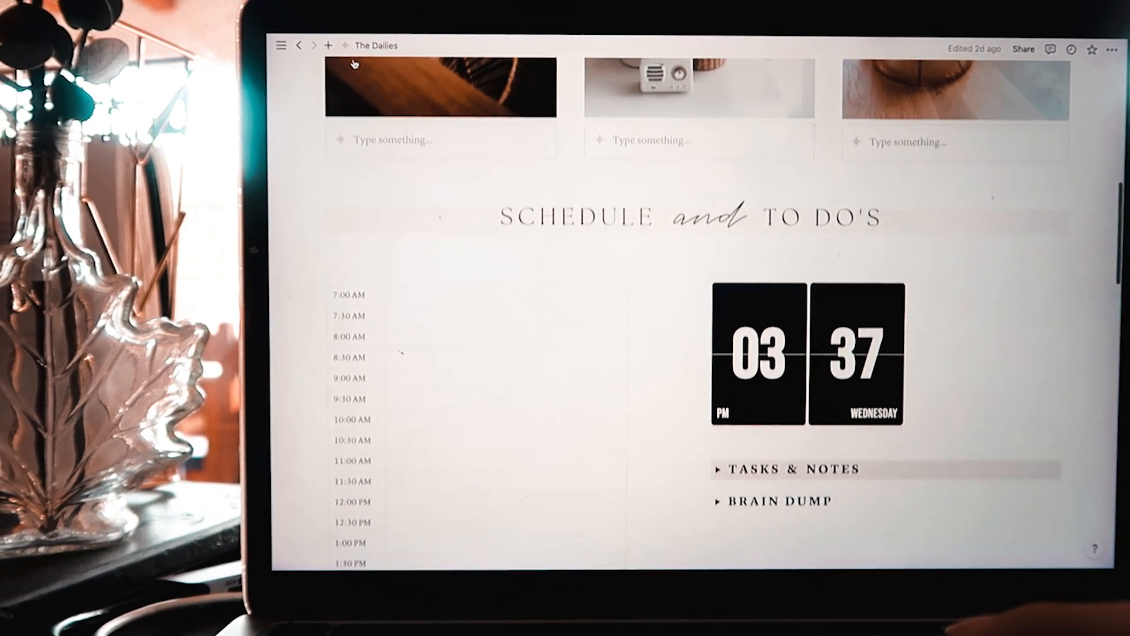
scroll(356, 67, down, 2)
scroll(356, 65, down, 1)
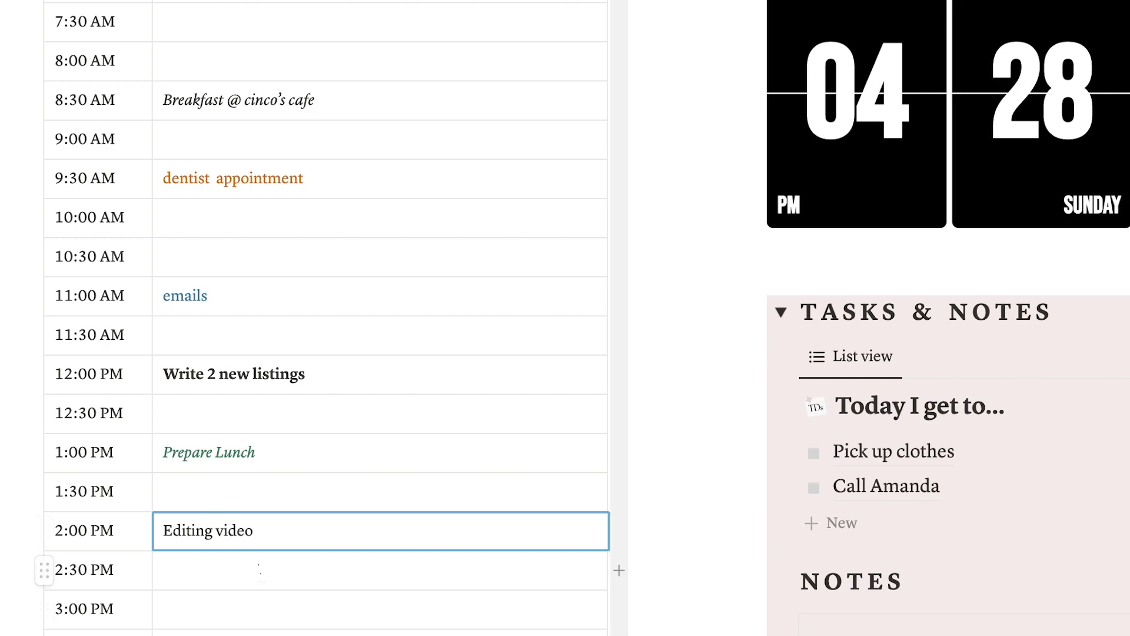
Highlight the 2:00 PM Editing video entry in yellow and start a new task in Today I get to.
click(486, 490)
click(491, 375)
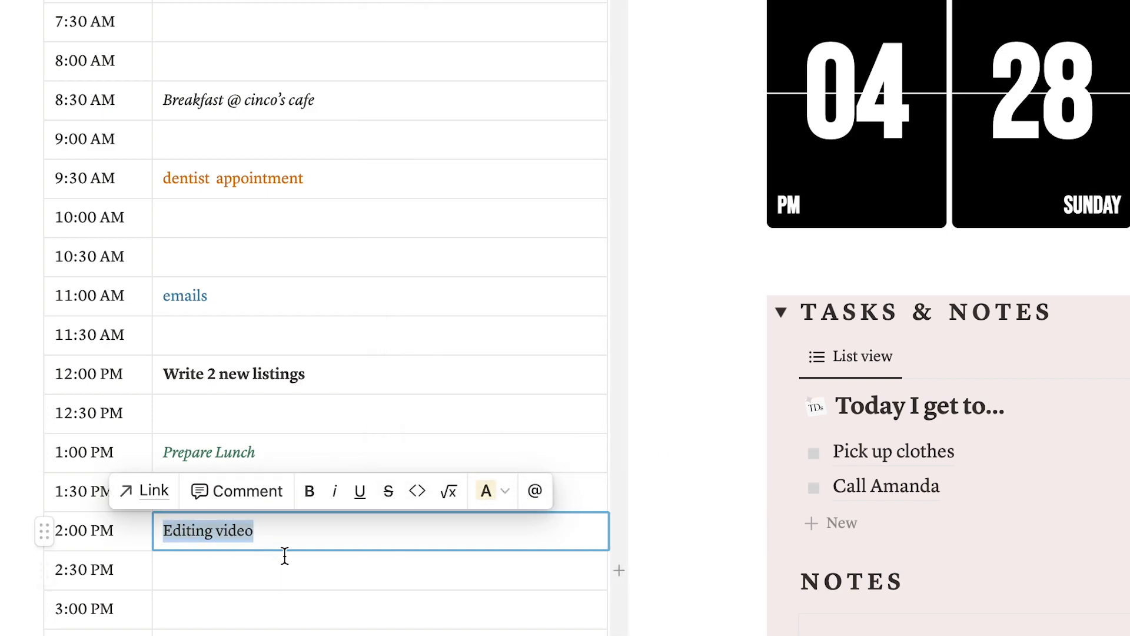
click(595, 397)
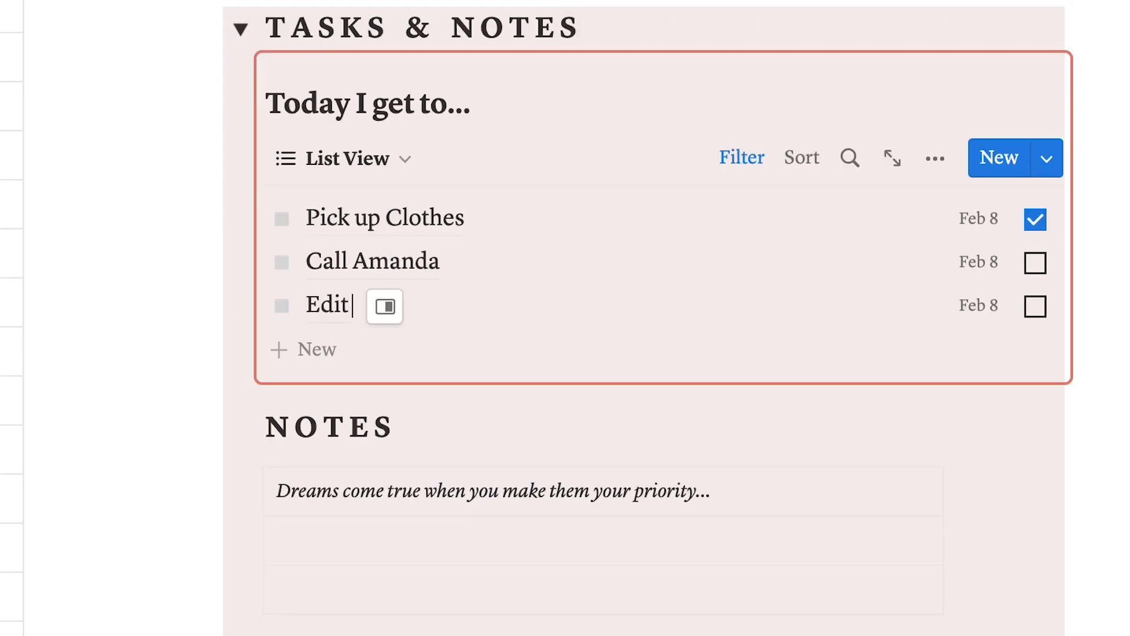
text(Video)
Name the task Edit Video and list sub-tasks First Edit, Record Voiceover and Thumbnail design on its page.
click(381, 310)
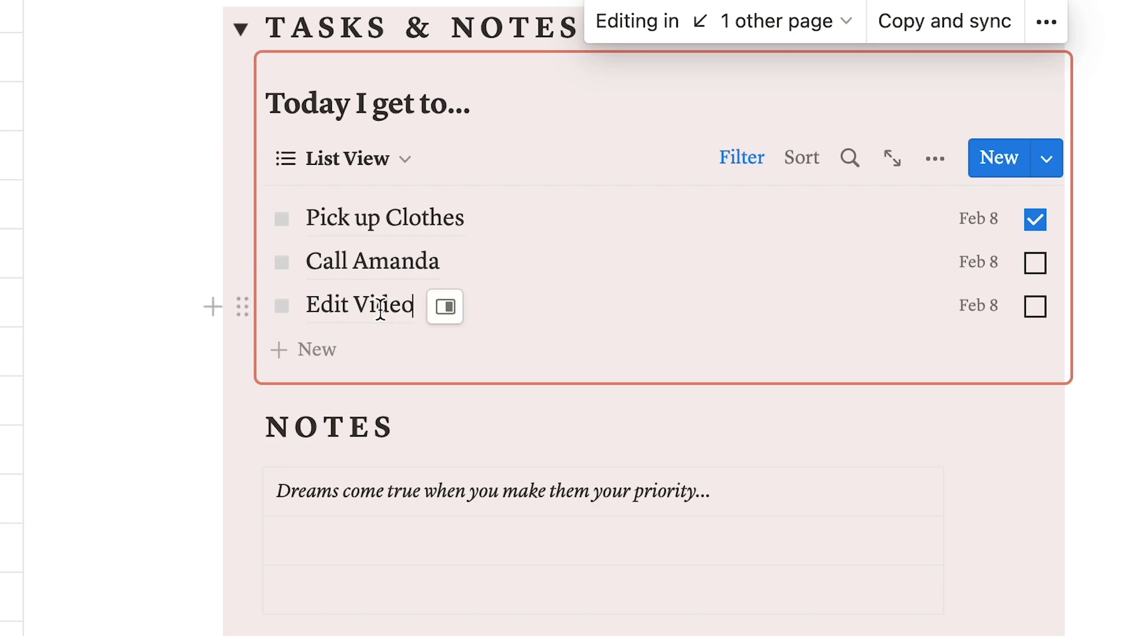
click(444, 309)
text(First Edit)
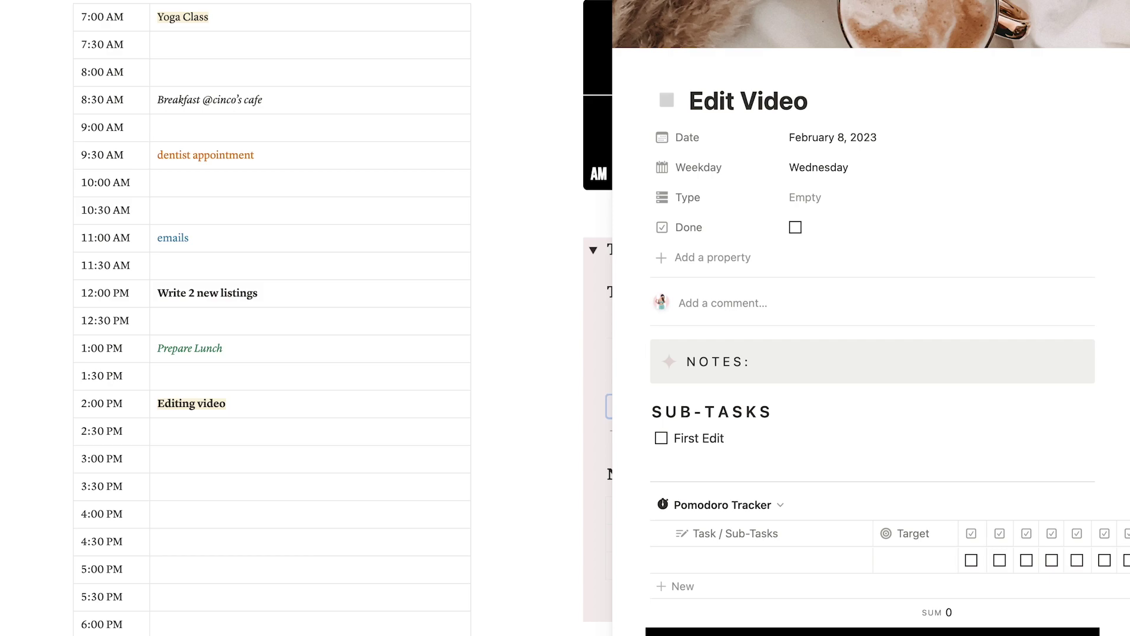
key(Return)
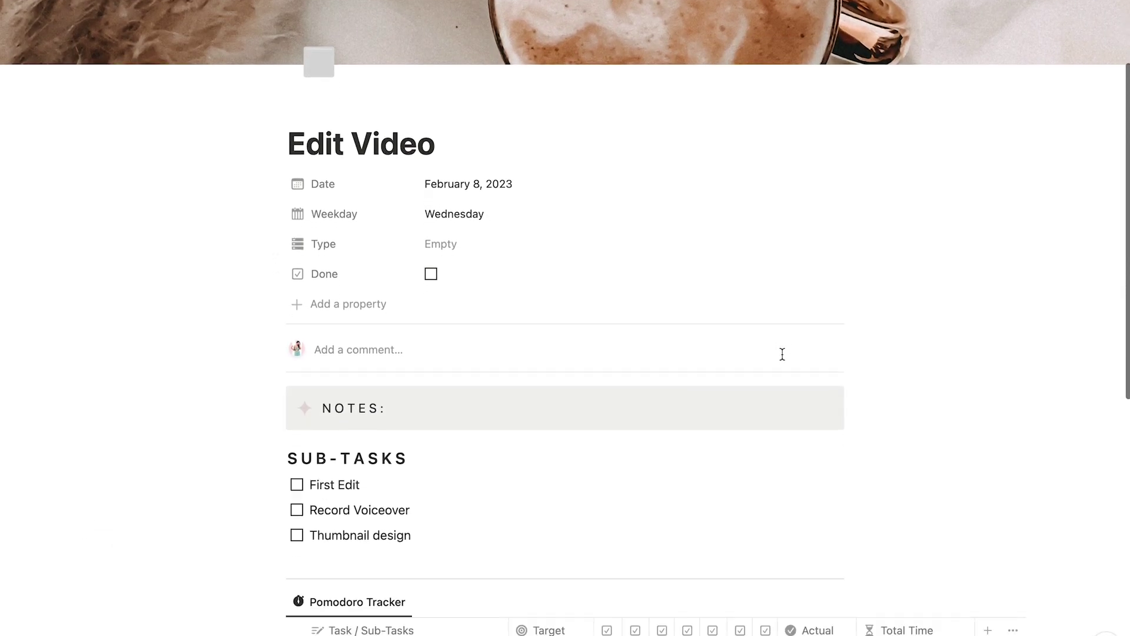
scroll(782, 352, down, 3)
scroll(782, 354, down, 3)
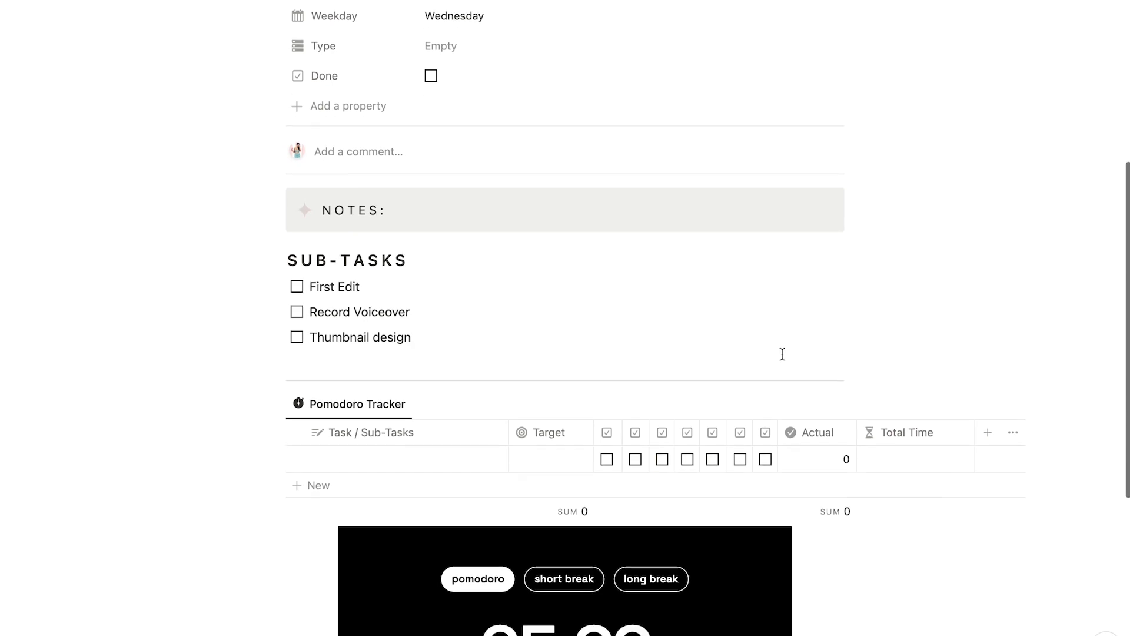
scroll(783, 354, down, 3)
scroll(783, 357, down, 2)
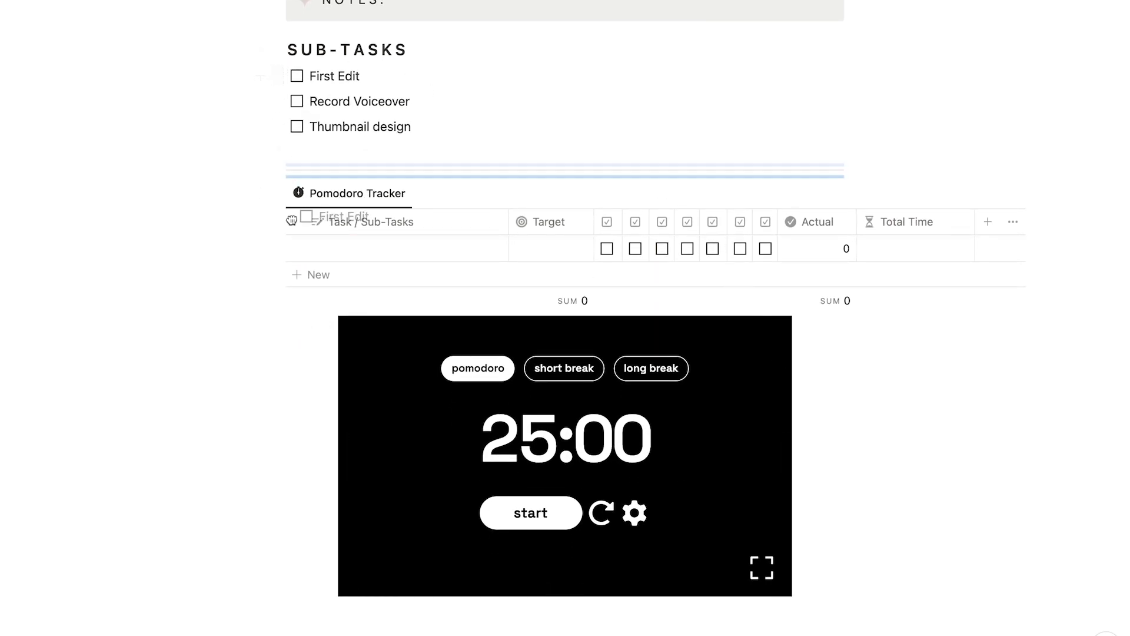
Place the sub-tasks in the Pomodoro Tracker with targets 4, 1 and 2.
drag(297, 235, 292, 235)
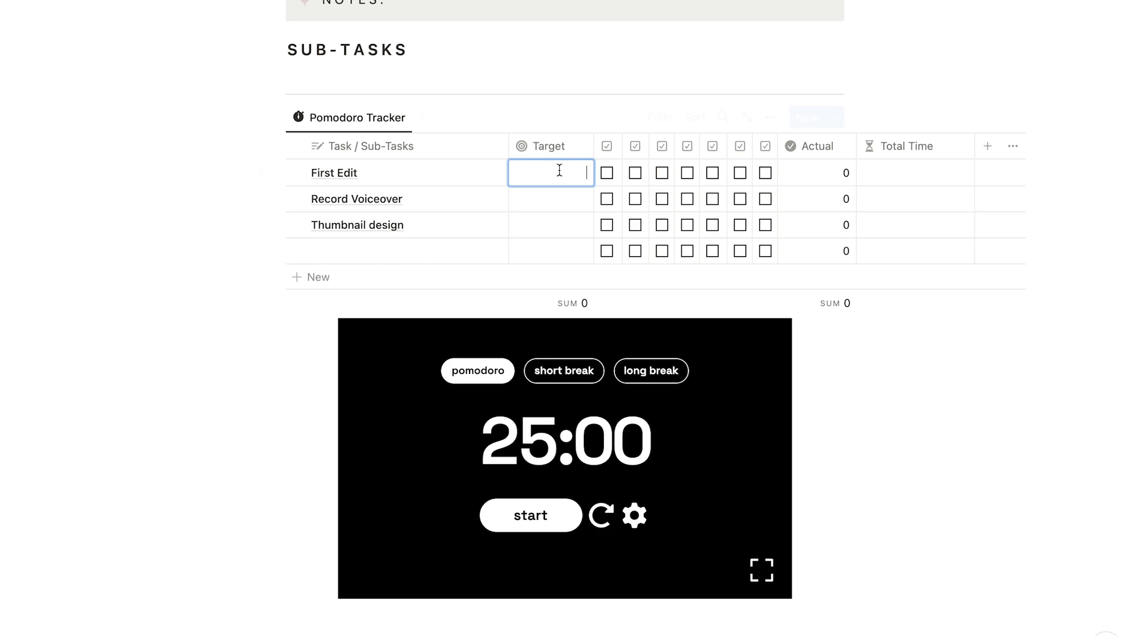
text(4)
click(579, 200)
text(1)
key(Return)
click(584, 226)
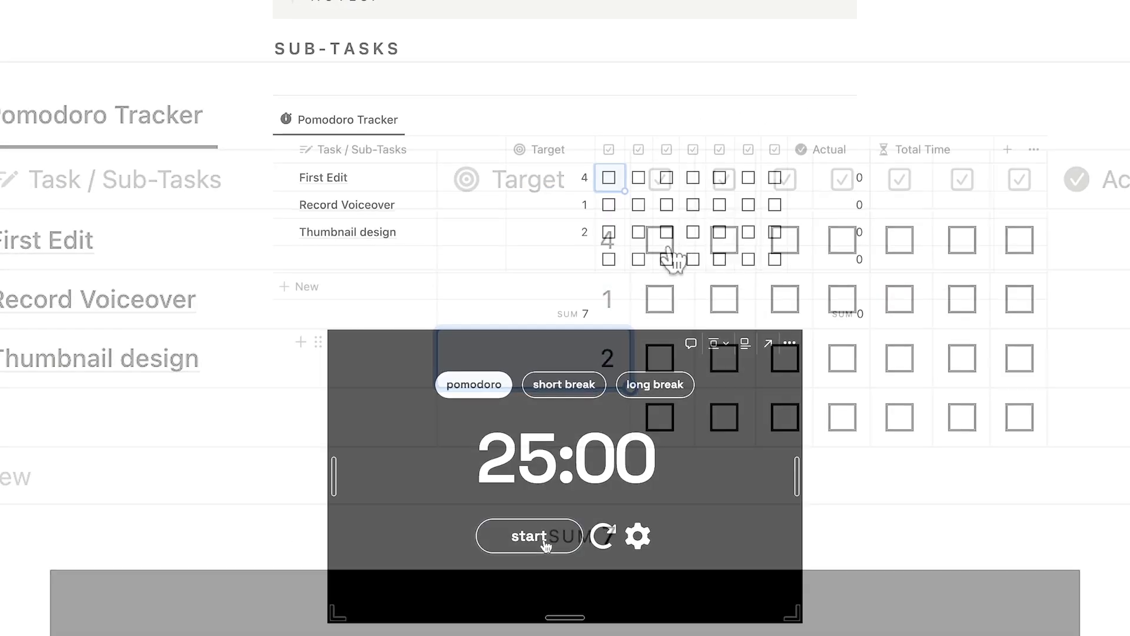
text(2)
Start the pomodoro timer and tick off First Edit's pomodoros up to five, totalling 2 h 5 min.
click(548, 540)
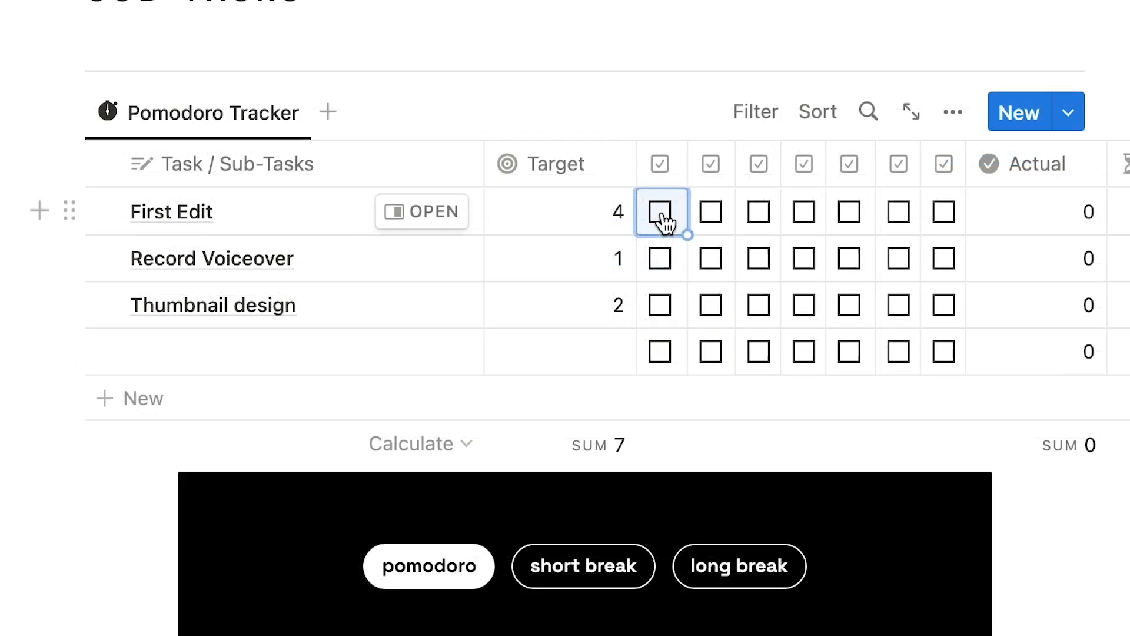
click(712, 214)
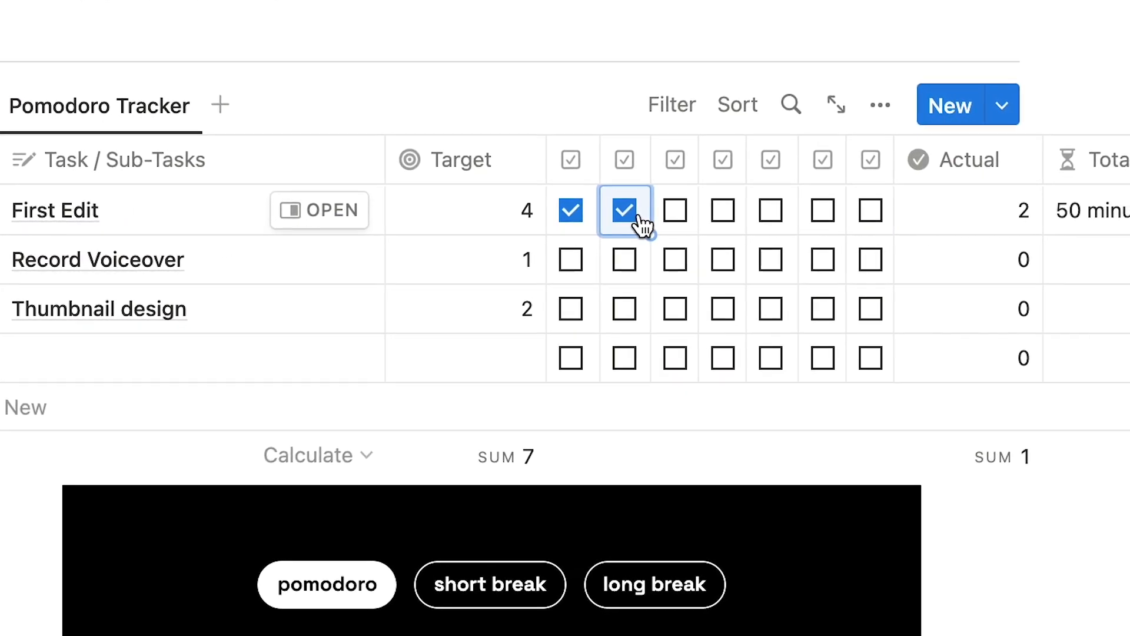
click(642, 213)
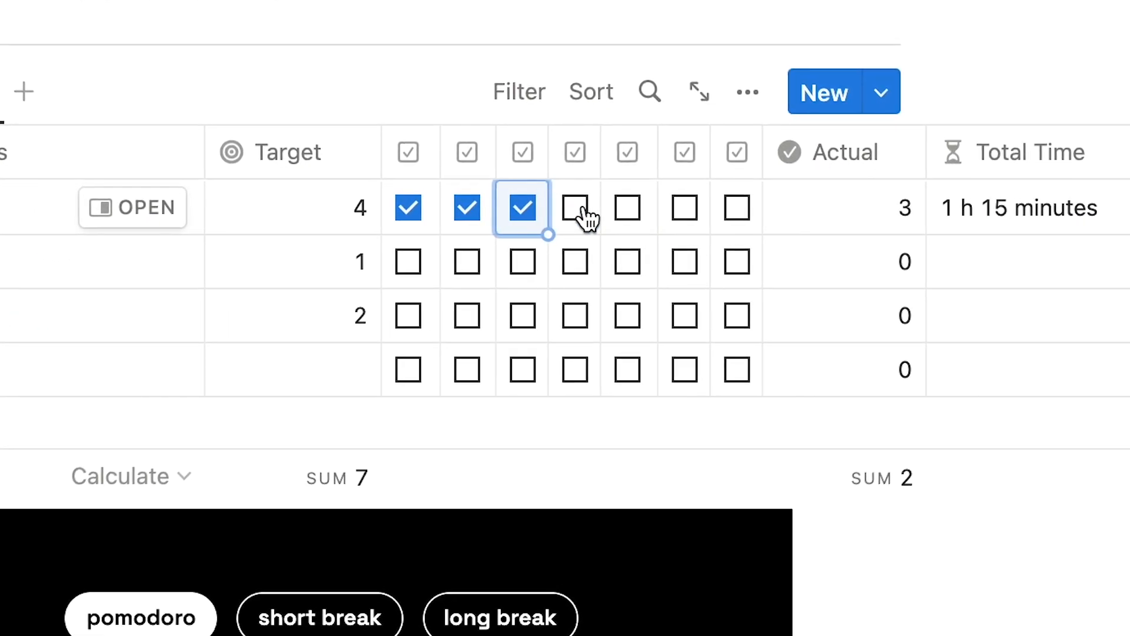
click(550, 212)
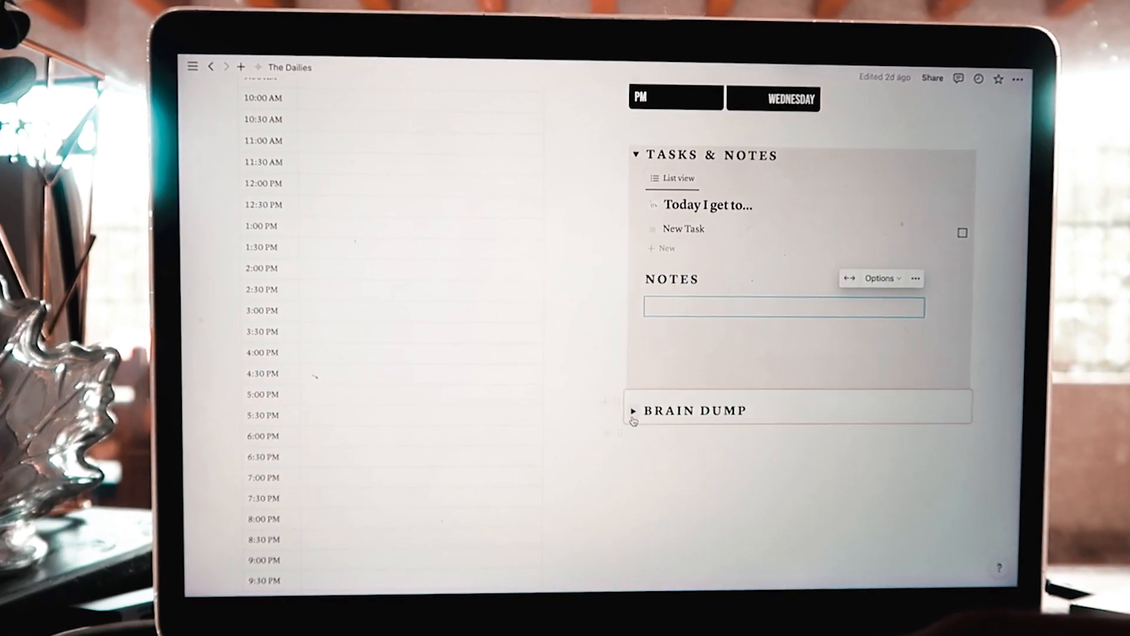
Expand the Brain Dump toggle to show the tasks to schedule next.
click(630, 413)
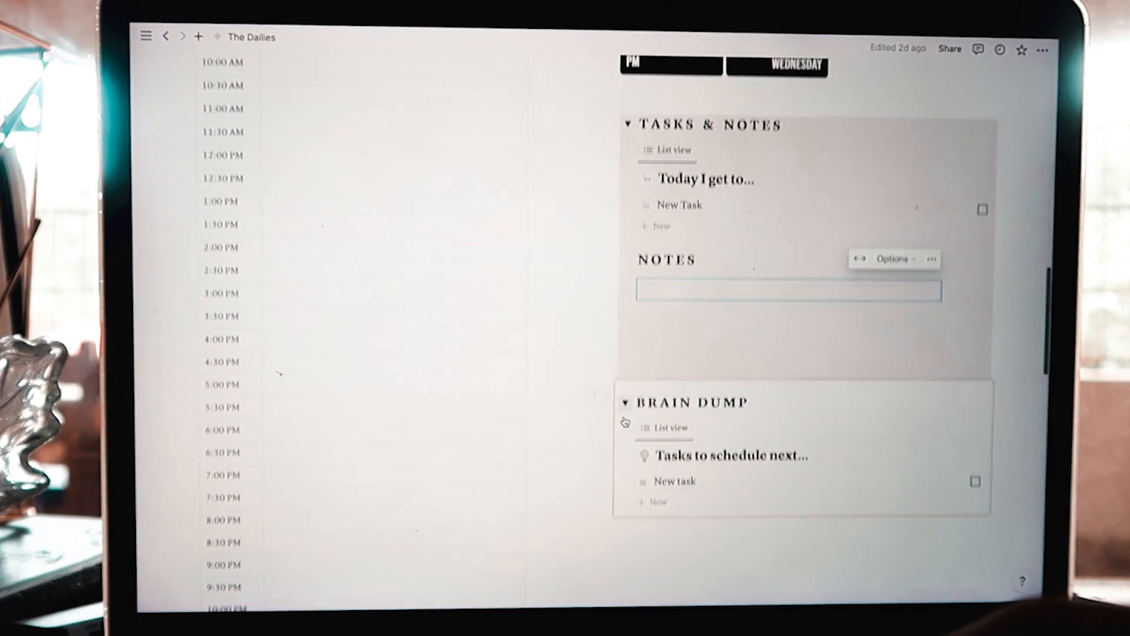
scroll(623, 423, down, 1)
scroll(619, 419, down, 1)
scroll(616, 417, down, 1)
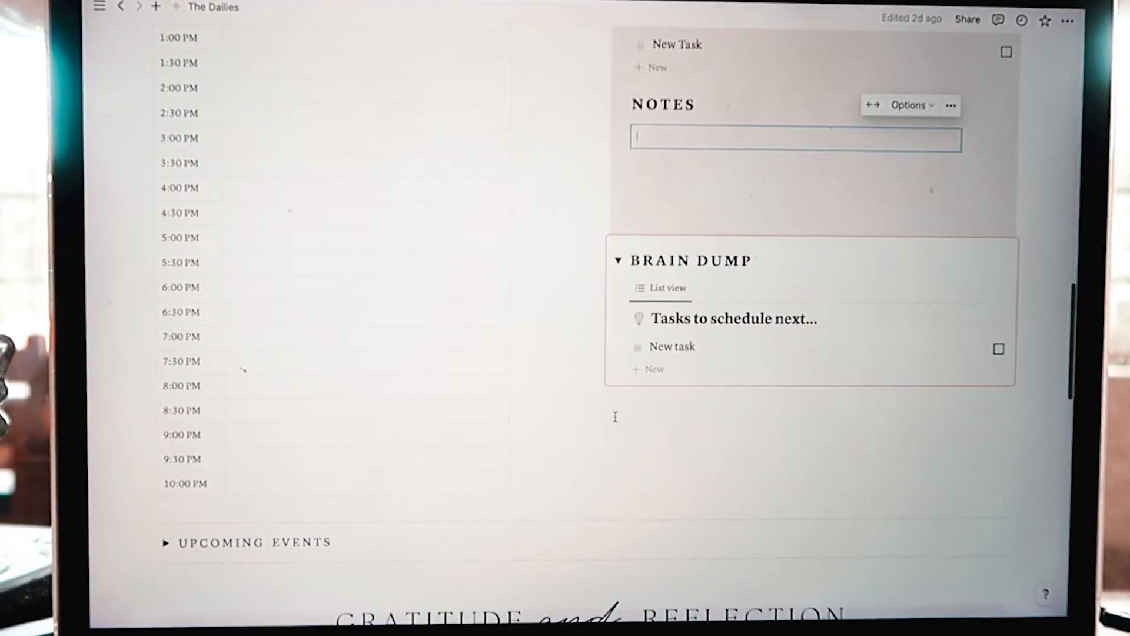
scroll(613, 416, down, 1)
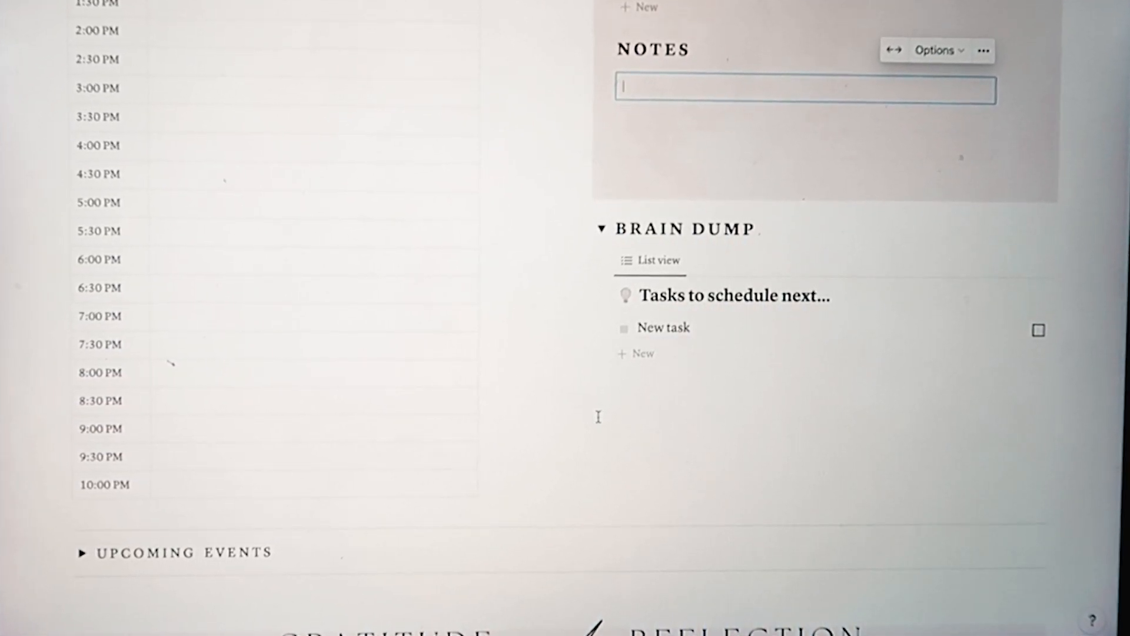
scroll(597, 417, up, 1)
scroll(595, 417, up, 1)
scroll(594, 417, up, 1)
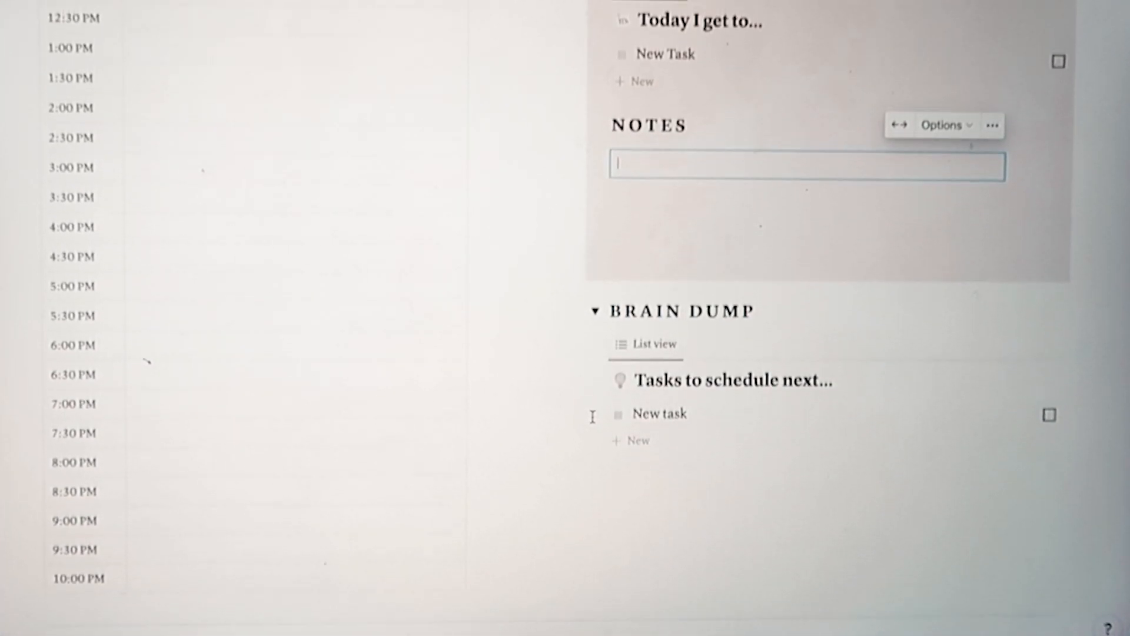
scroll(593, 417, up, 1)
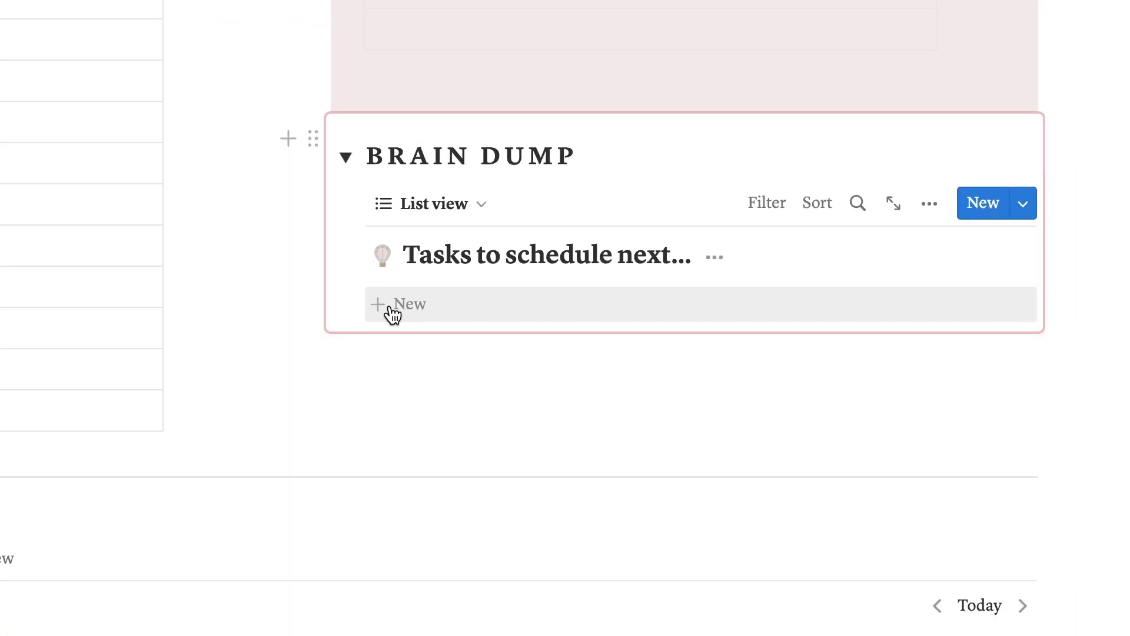
Drag Update post about keywords from Brain Dump into Today I get to and view its page.
click(392, 311)
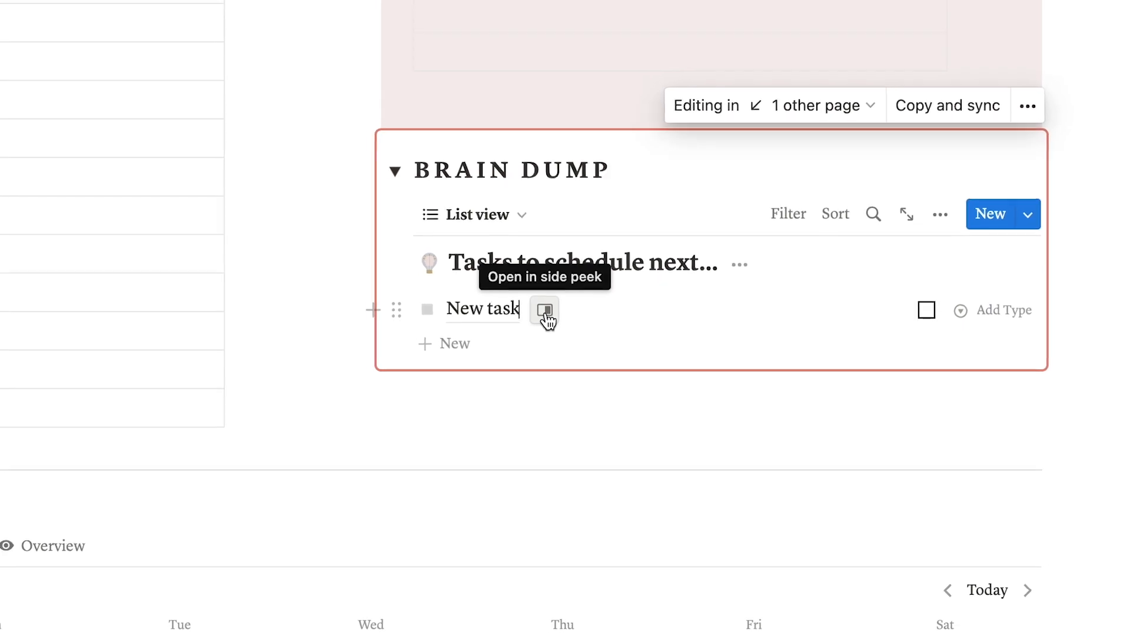
click(506, 305)
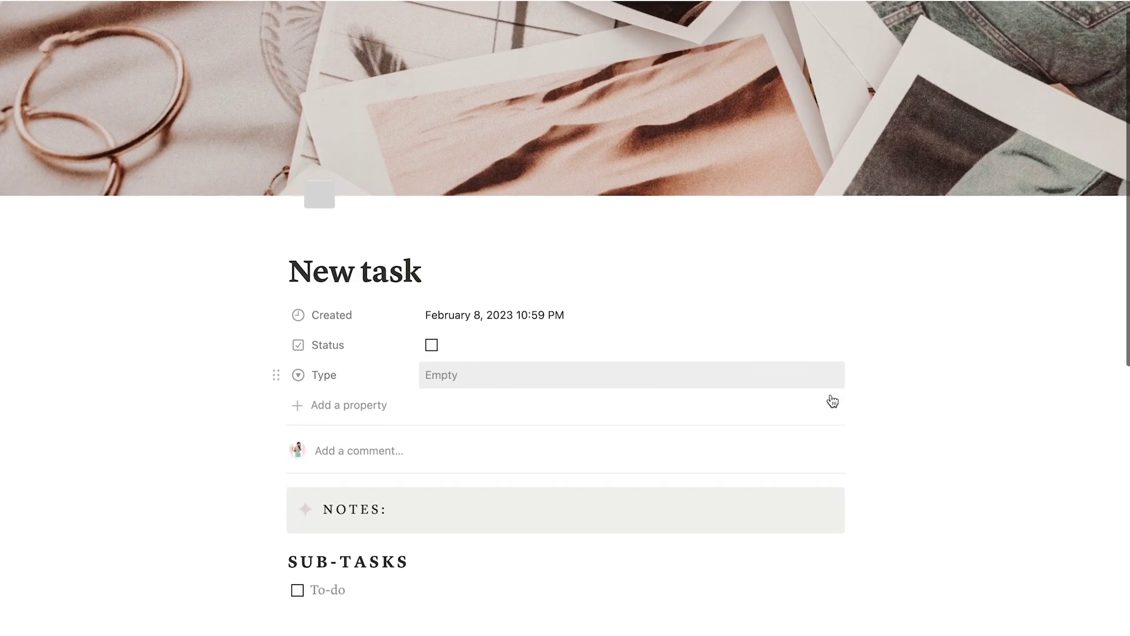
scroll(833, 402, down, 1)
scroll(833, 401, down, 1)
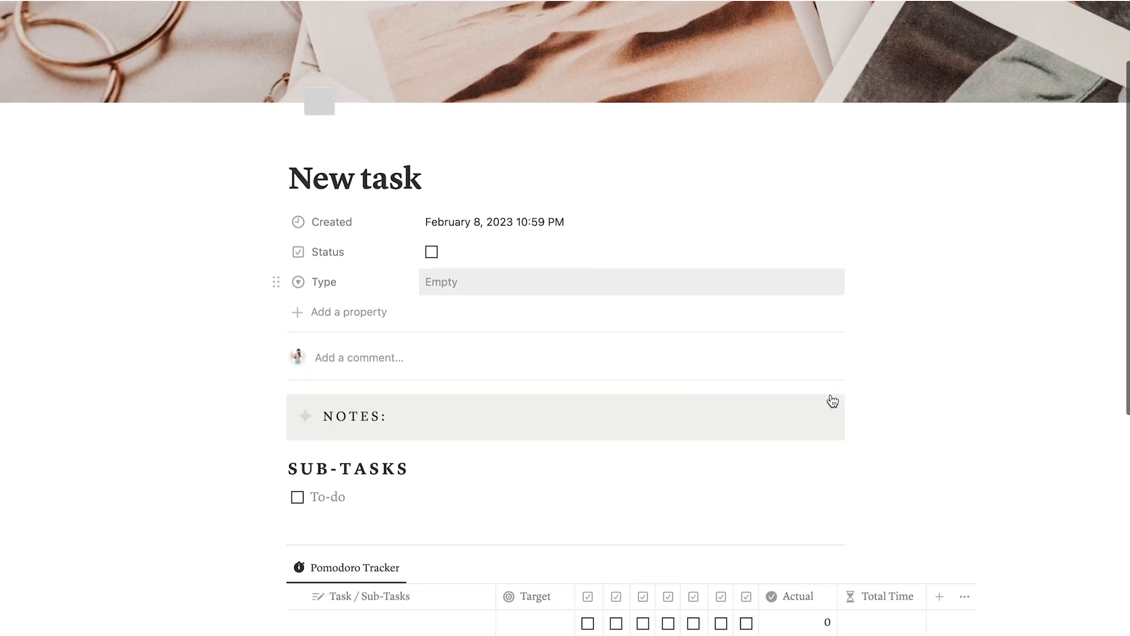
scroll(832, 398, down, 1)
scroll(831, 395, down, 1)
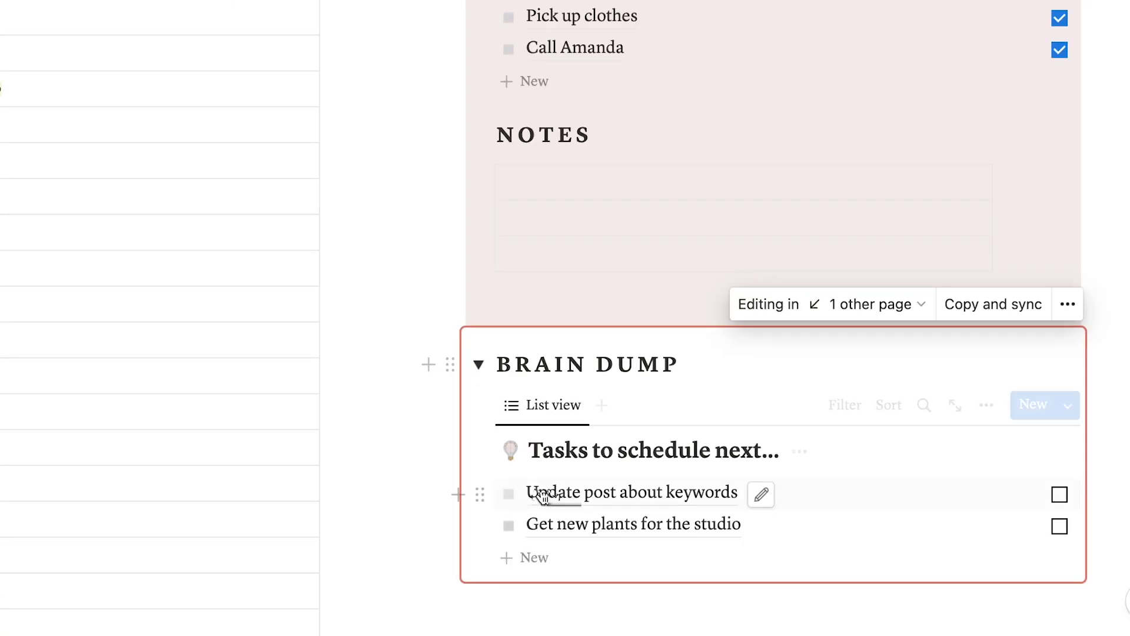
mouse_move(663, 562)
mouse_down()
mouse_move(687, 236)
mouse_move(672, 239)
mouse_up()
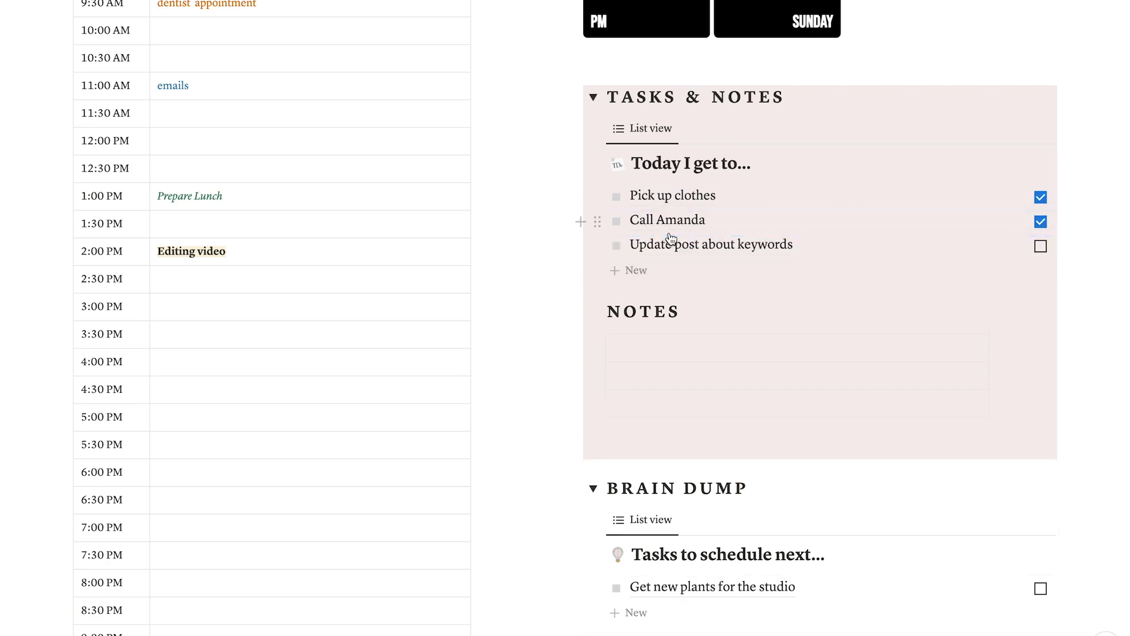
click(672, 242)
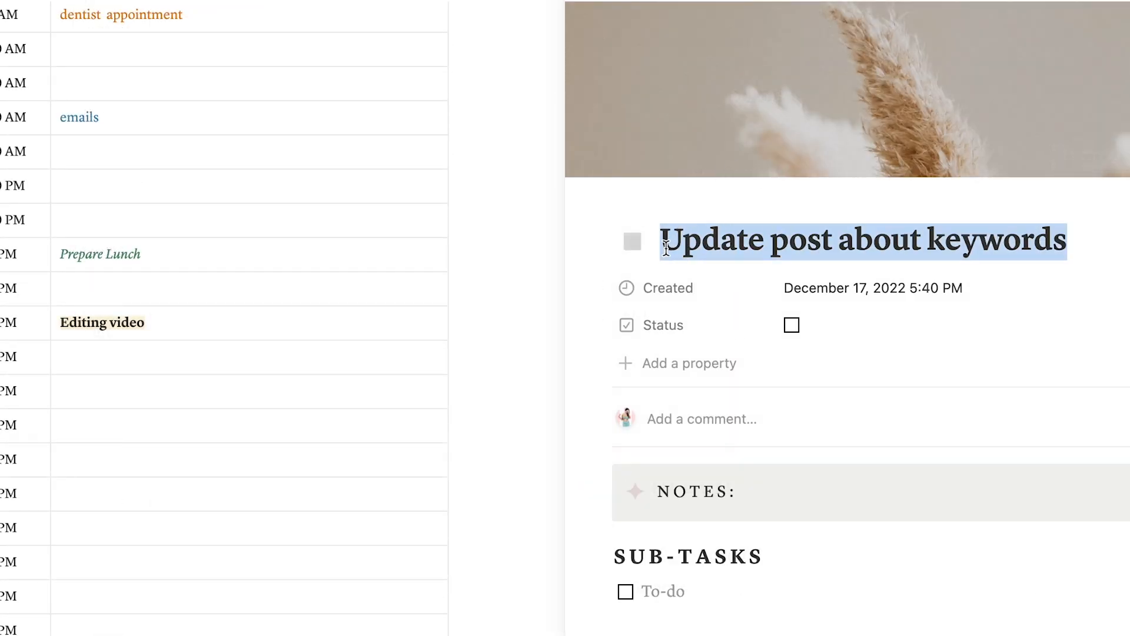
Fill an empty afternoon slot with Update post about keywords in bold orange text.
click(94, 529)
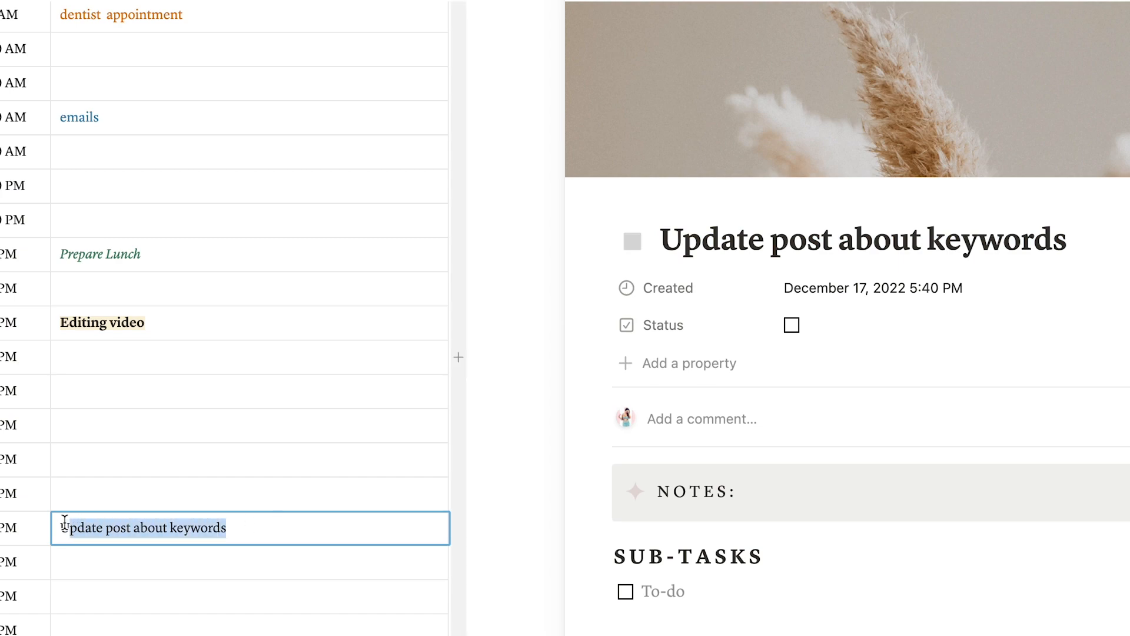
click(189, 494)
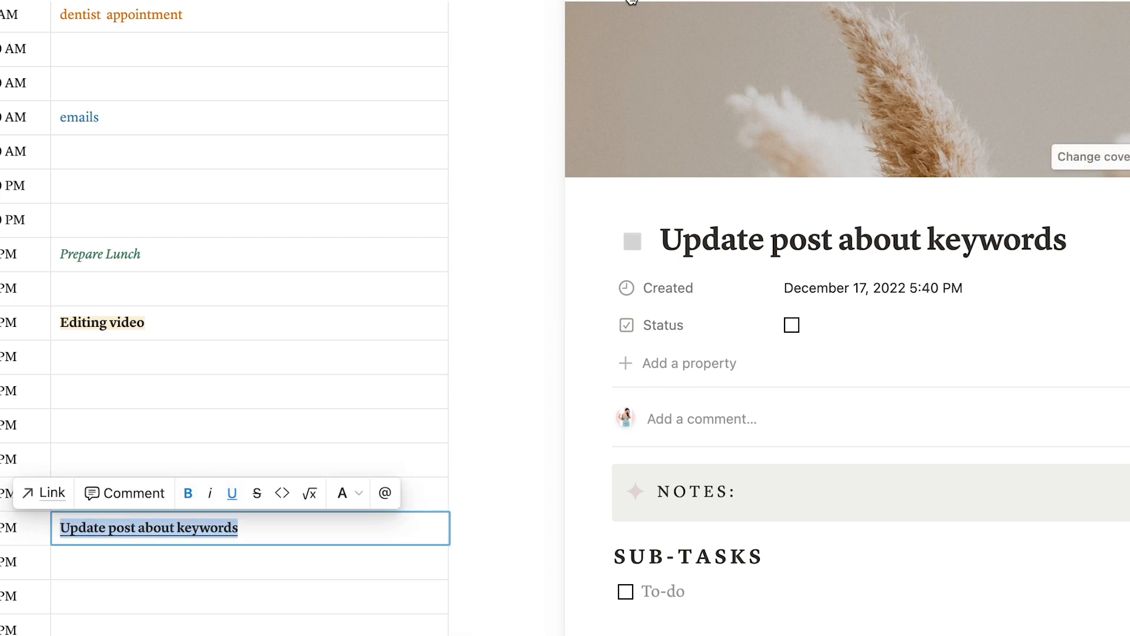
click(343, 493)
click(312, 429)
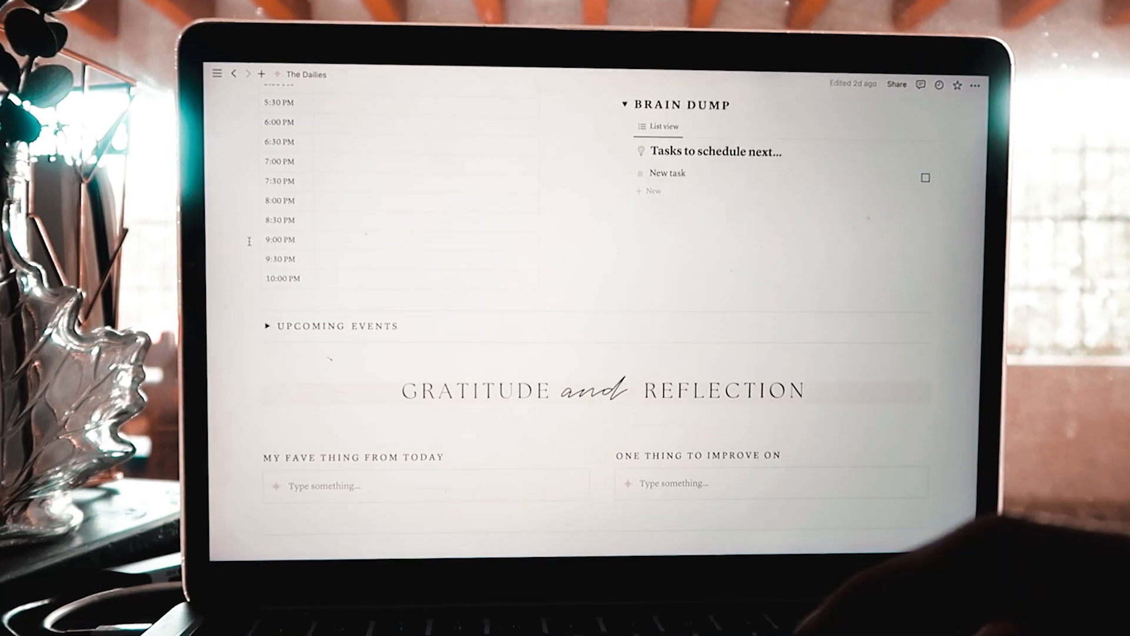
mouse_move(336, 319)
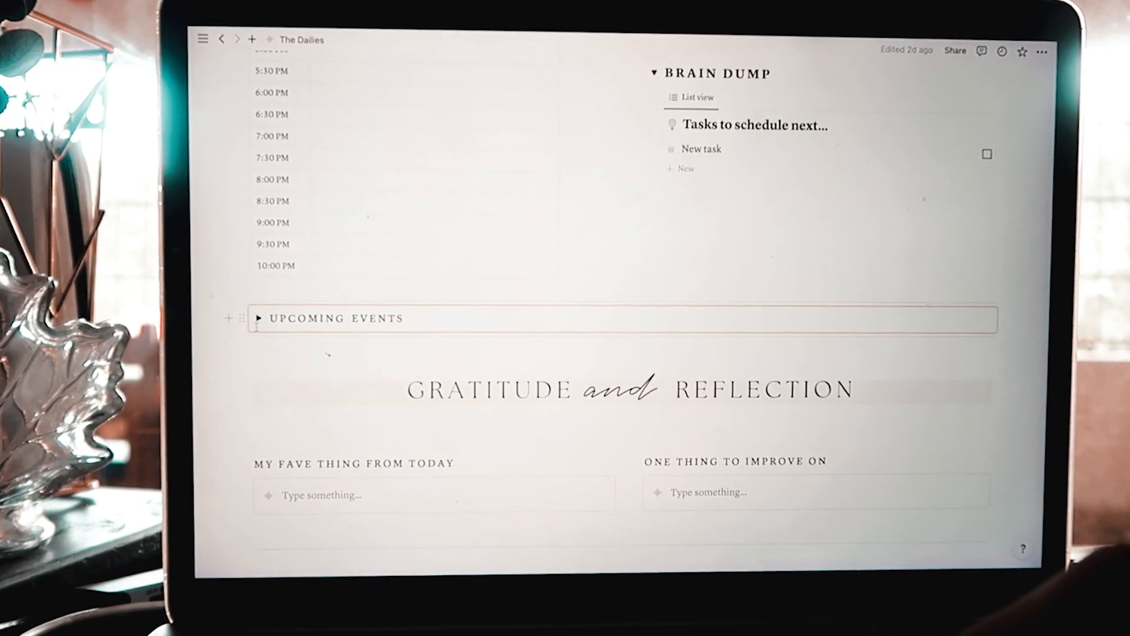
Create a Christmas Dinner event on Dec 24, 2022 tagged Family & Friends with preparation to-dos.
click(259, 318)
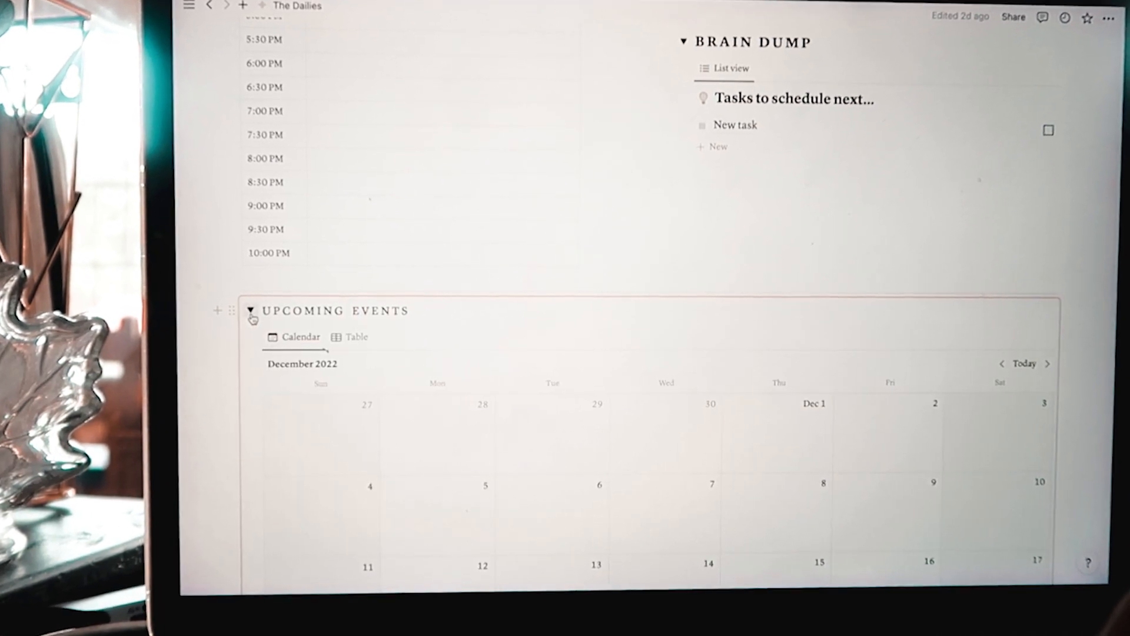
scroll(252, 318, down, 2)
scroll(250, 314, down, 2)
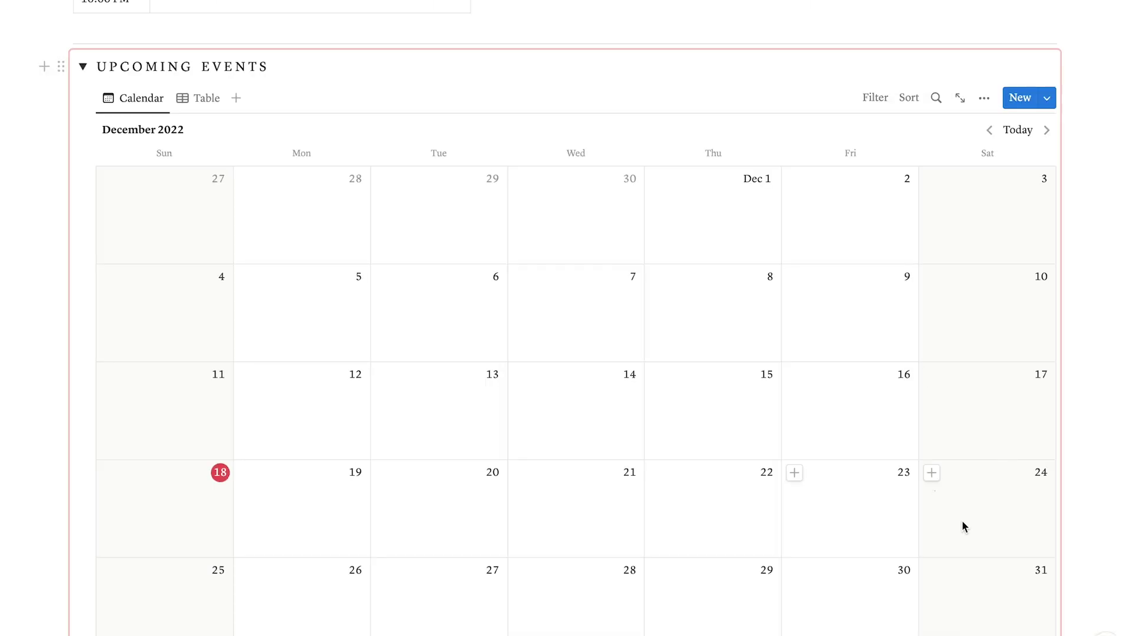
click(932, 472)
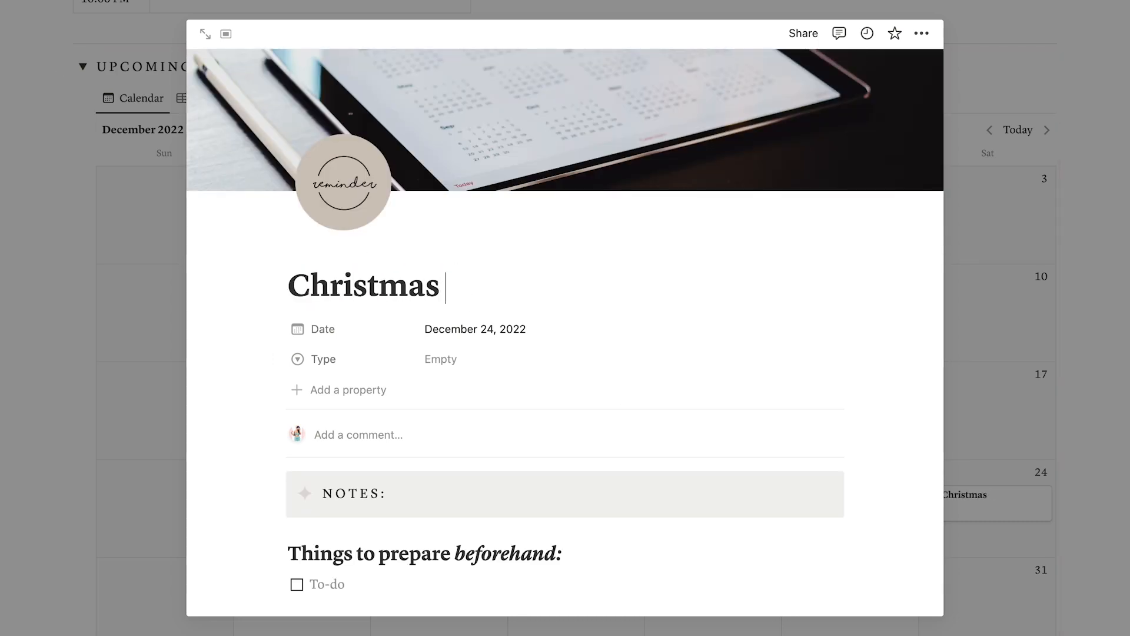
click(437, 358)
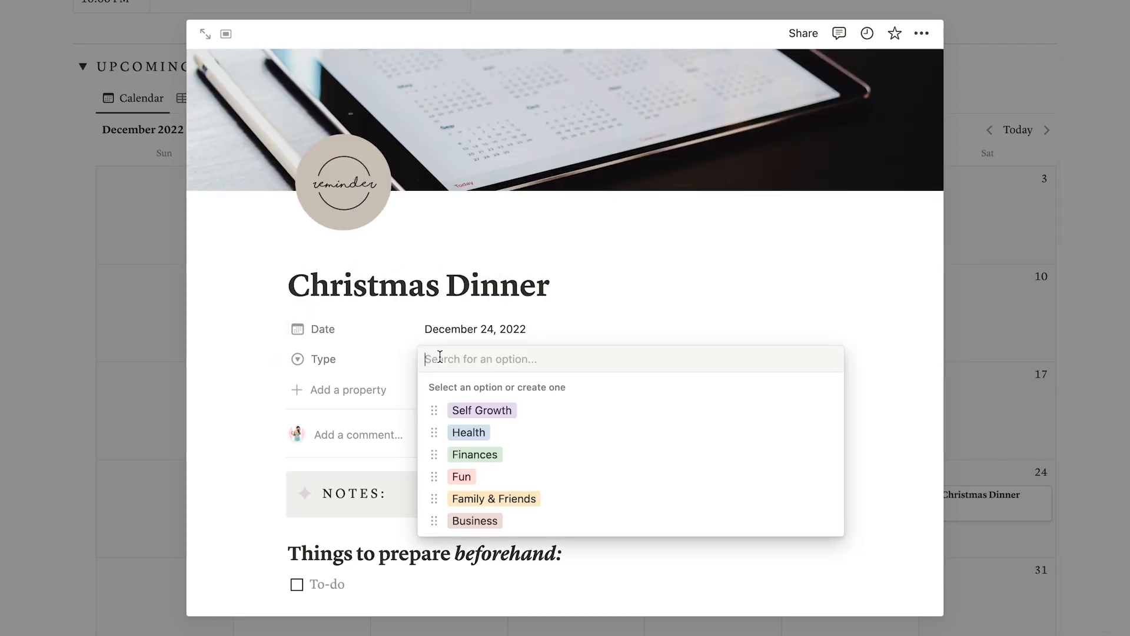
click(508, 500)
scroll(510, 500, down, 1)
text(Cook the brie cheese a)
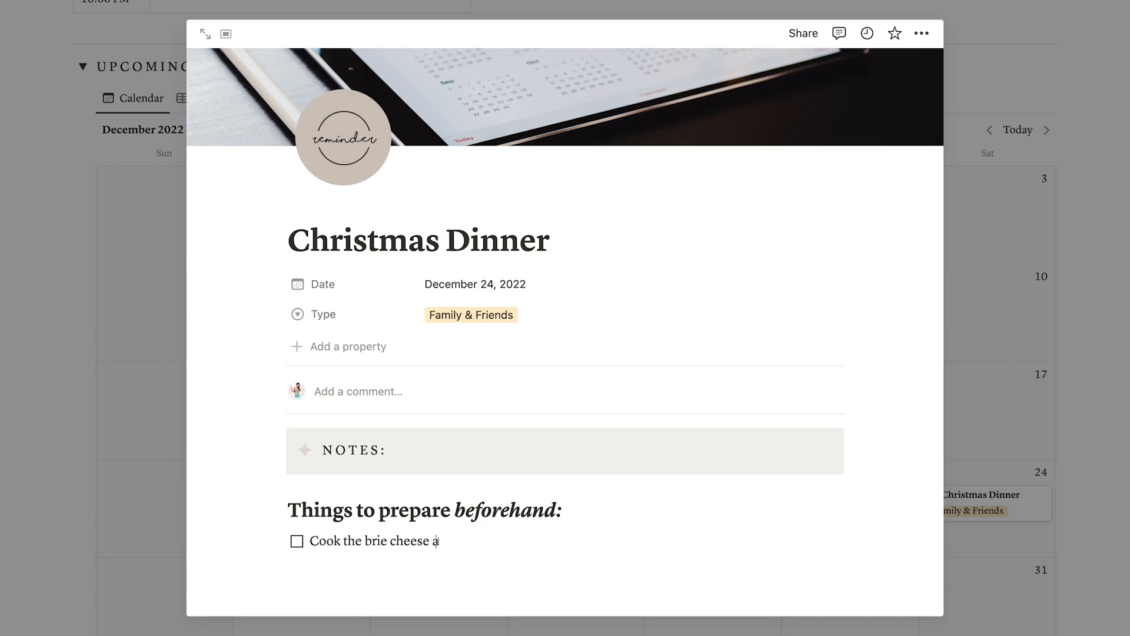
text(ppetaizer)
key(Return)
text(Wrap Christmas gifts)
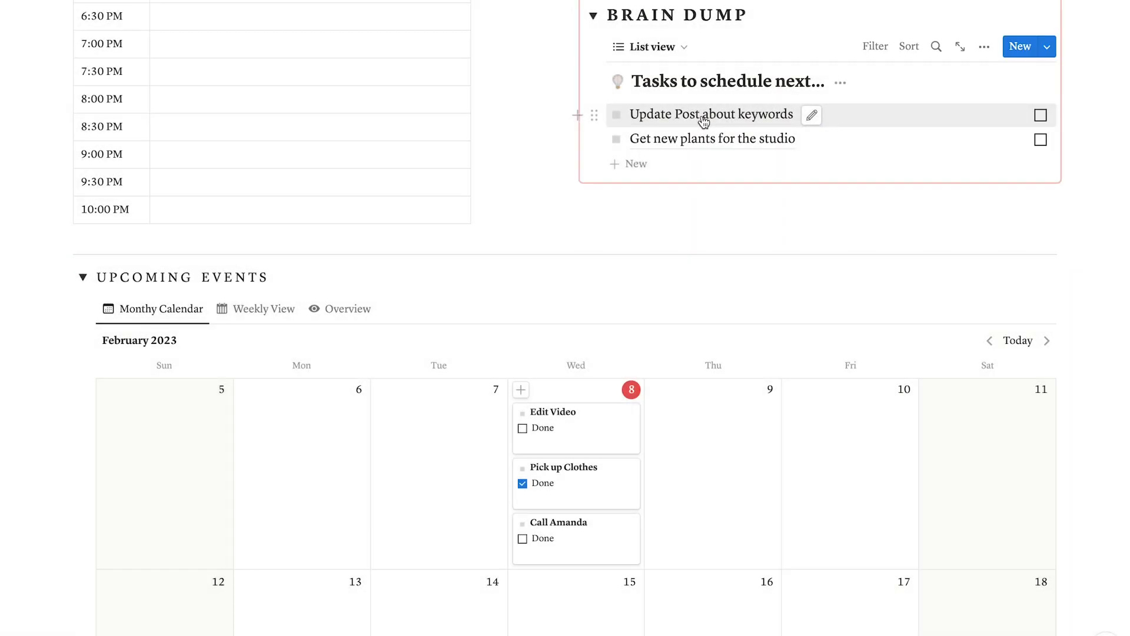
Schedule Update Post about keywords on Thursday the 9th and Get new plants for the studio on Friday the 10th.
drag(702, 120, 708, 426)
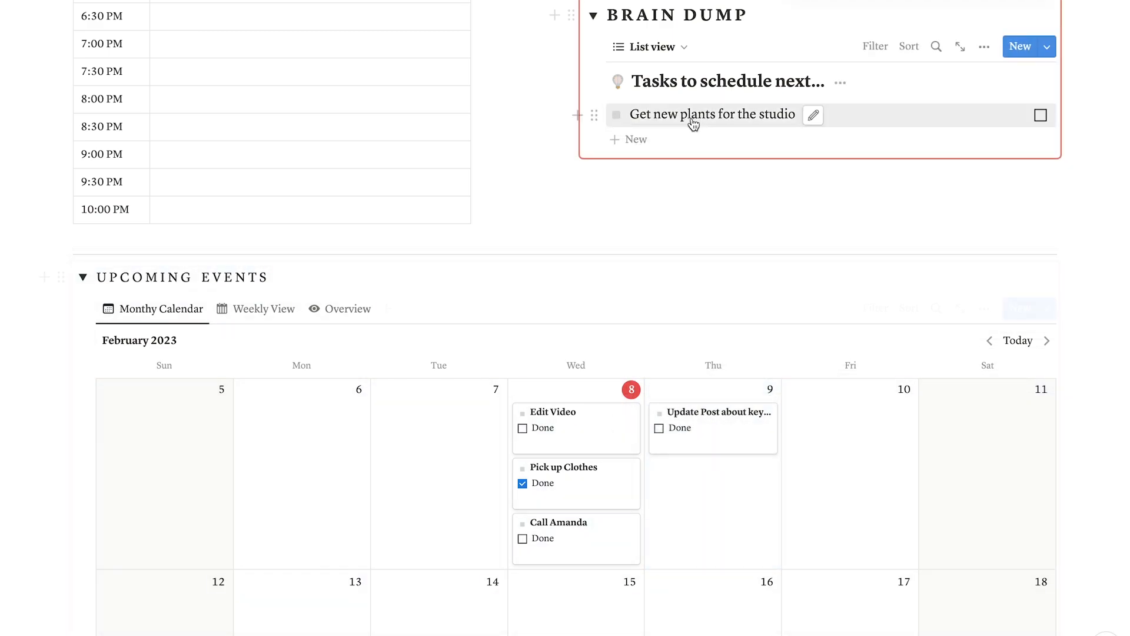
drag(693, 124, 856, 447)
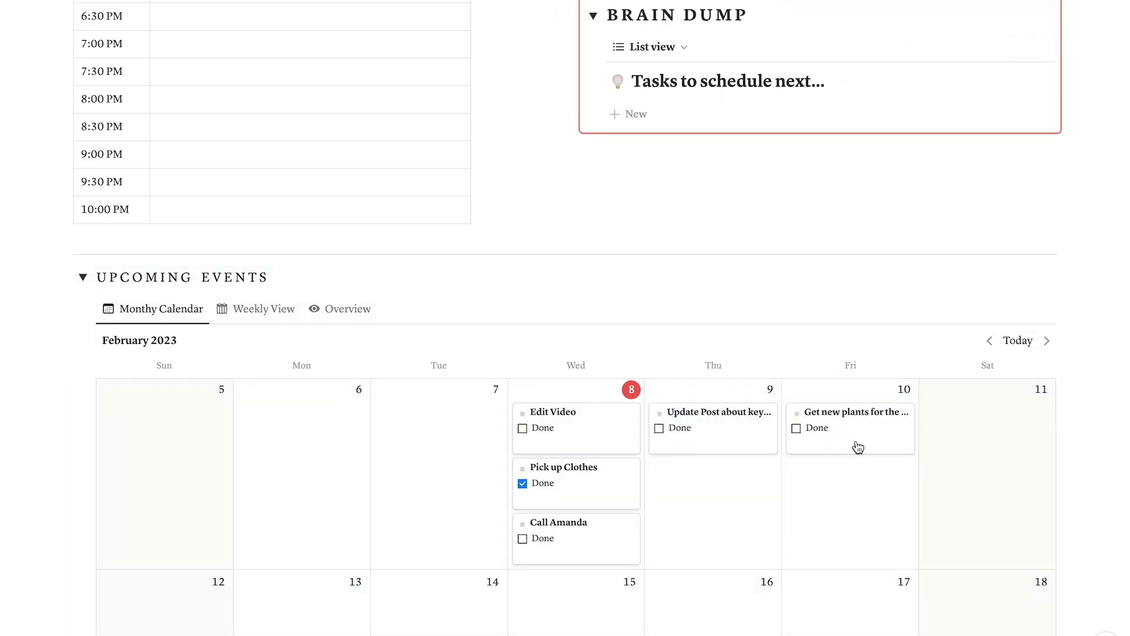
scroll(857, 424, up, 2)
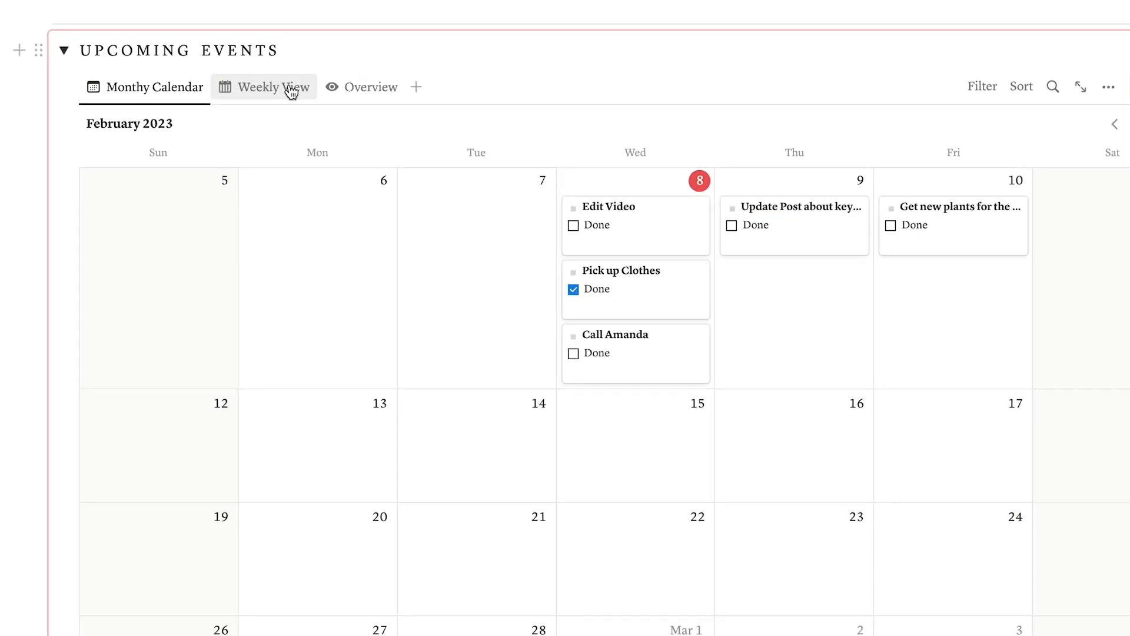
click(309, 95)
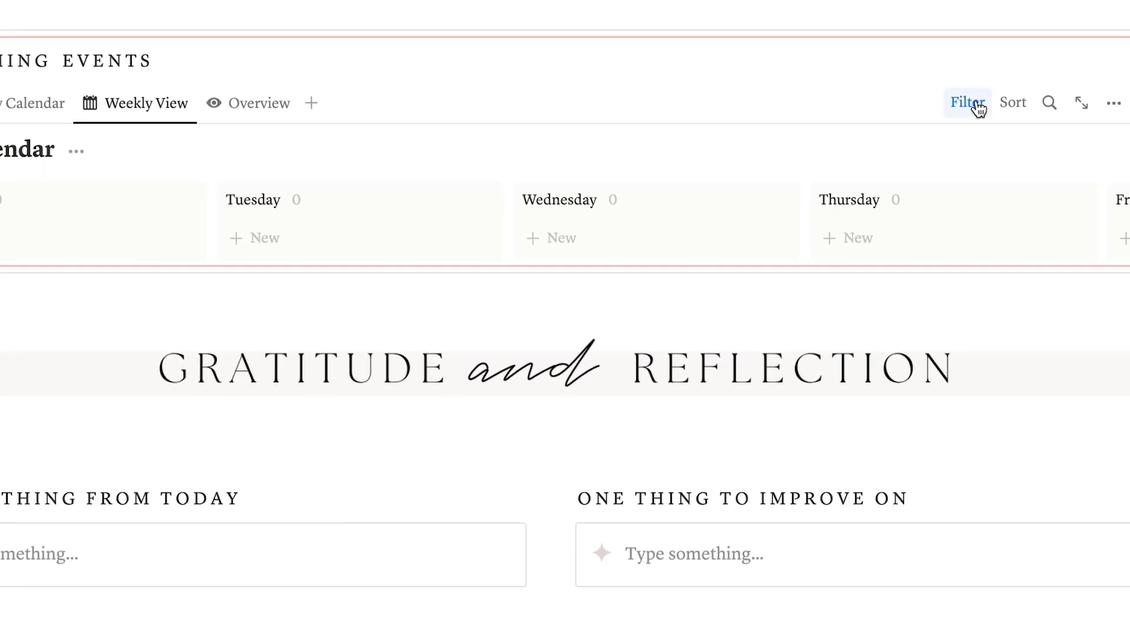
Change the weekly view's date filter from the January range to Feb 6 → 12.
click(975, 105)
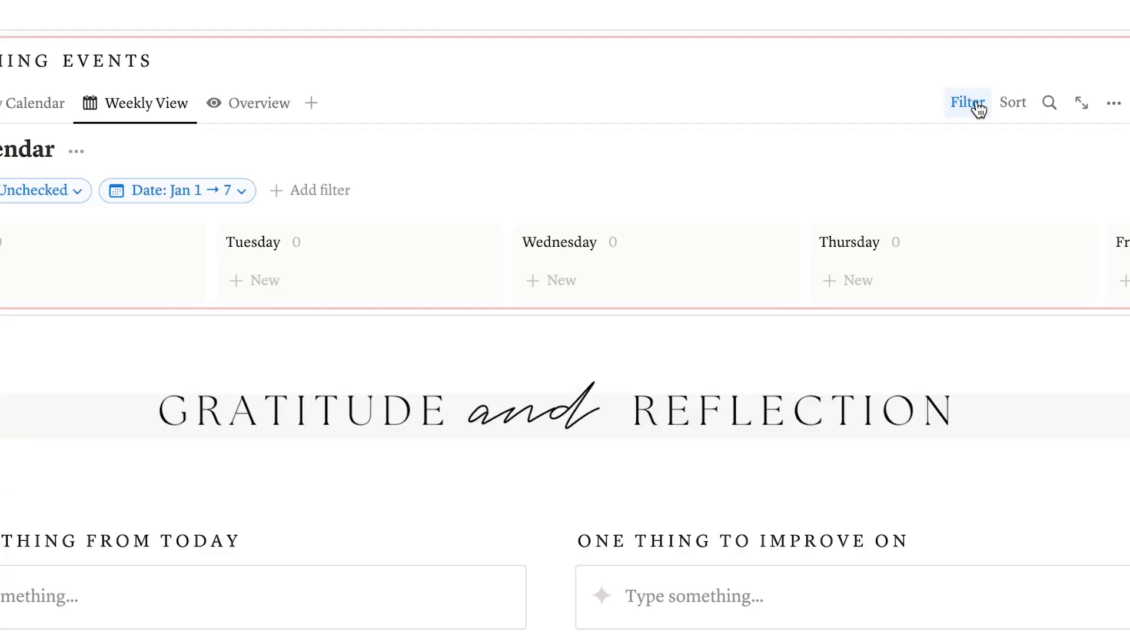
click(336, 278)
click(293, 355)
click(437, 353)
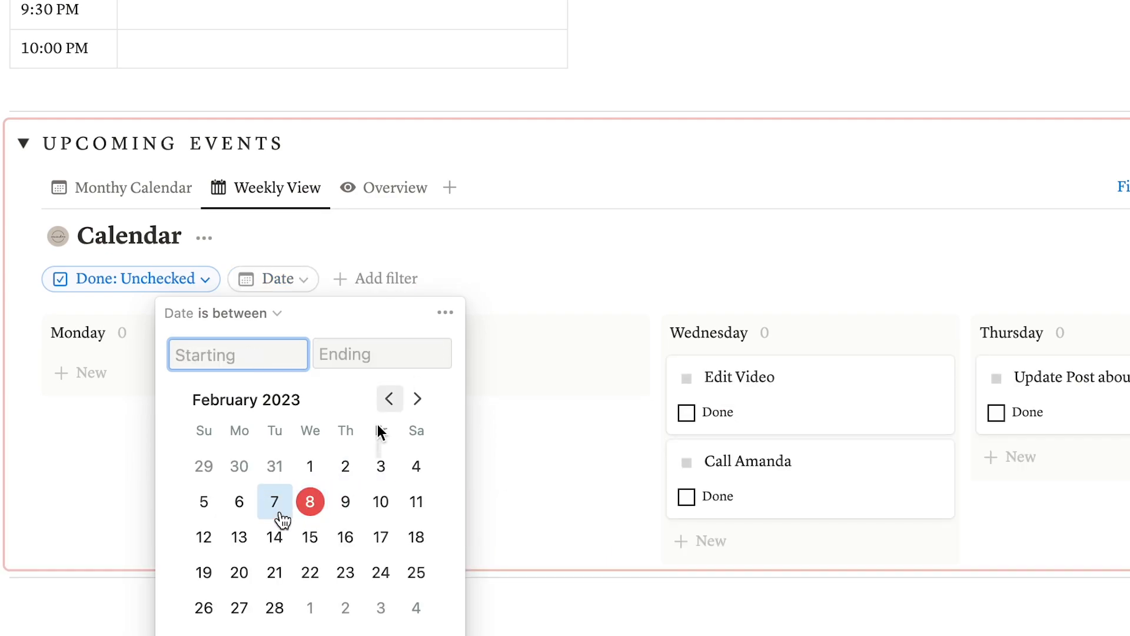
click(619, 286)
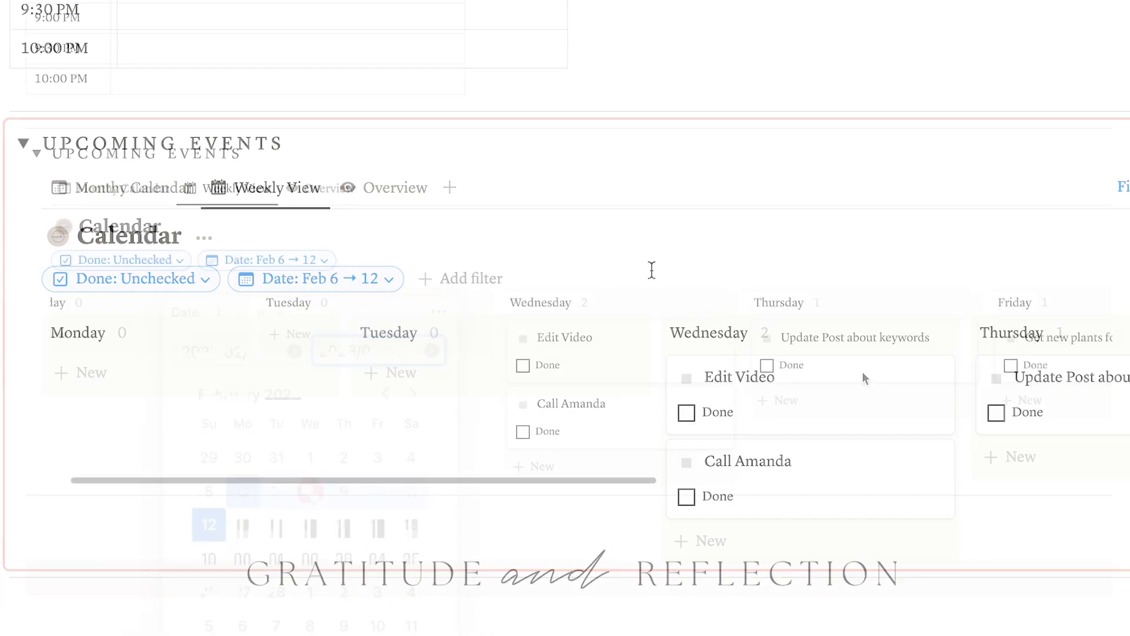
scroll(863, 378, right, 3)
scroll(863, 378, right, 2)
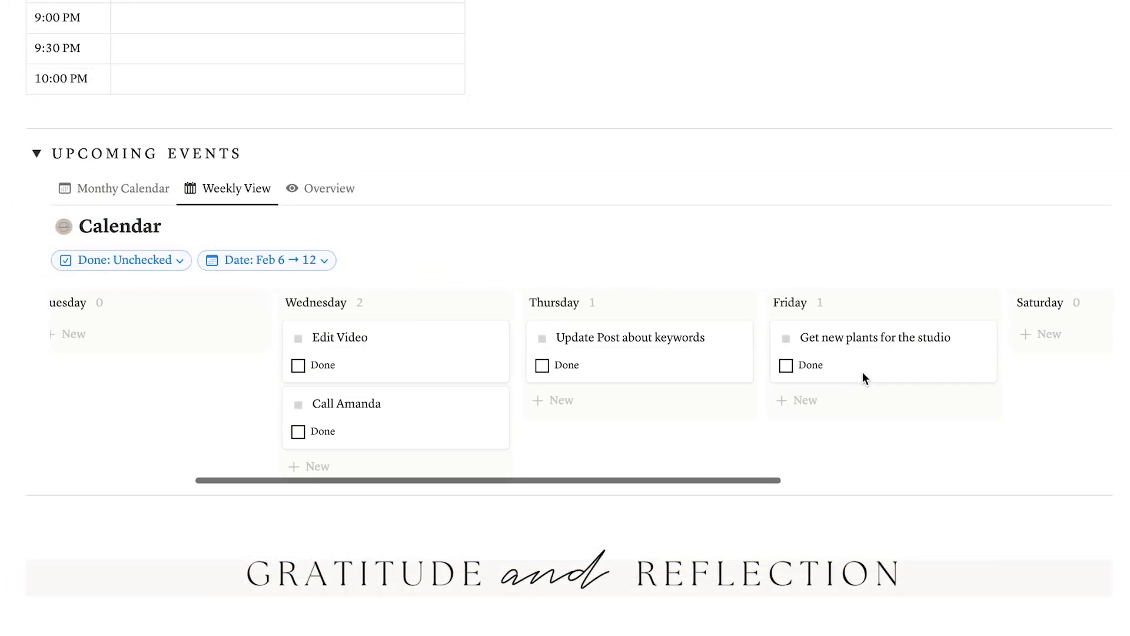
scroll(864, 372, right, 2)
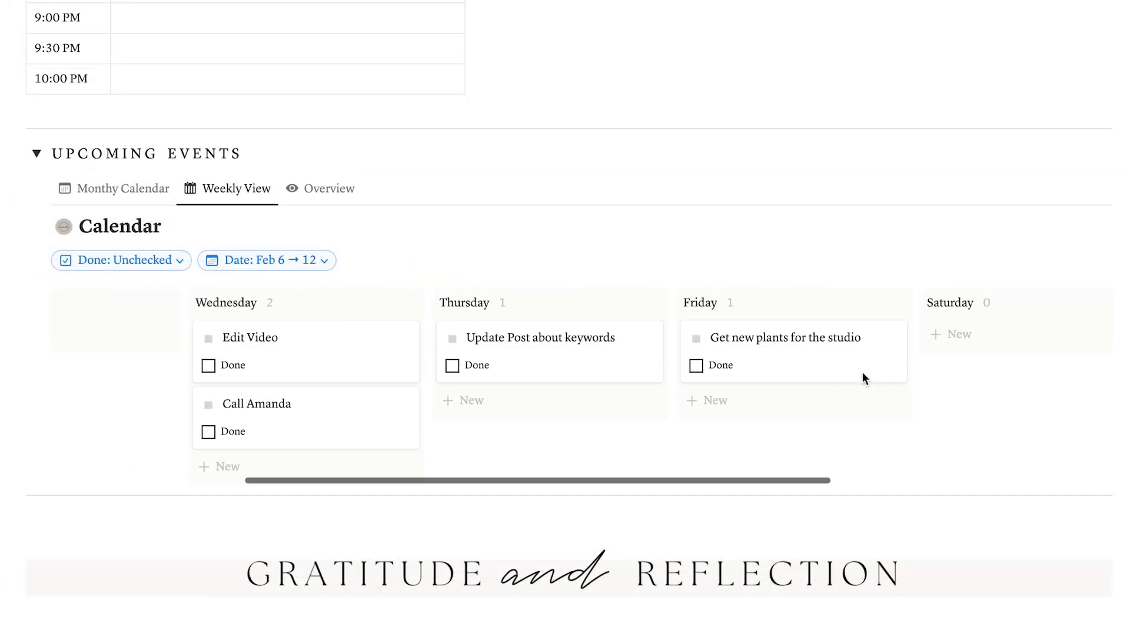
scroll(862, 372, right, 2)
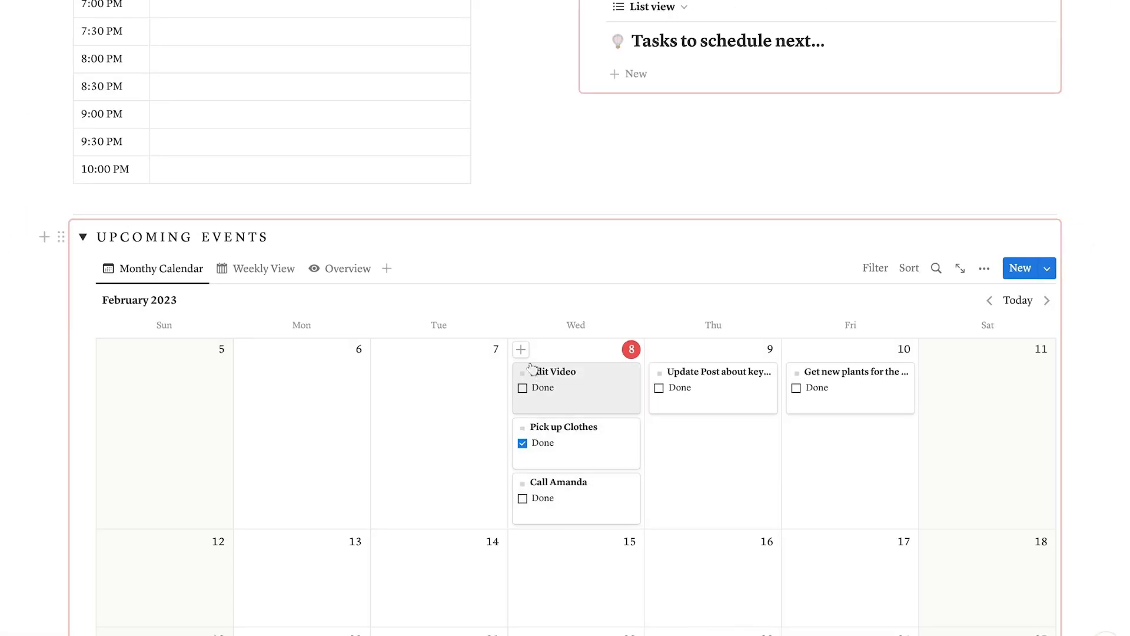
Create a 'Pay Credit Card' event on Wednesday, February 8 with Type set to Finances.
click(518, 349)
drag(446, 285, 300, 287)
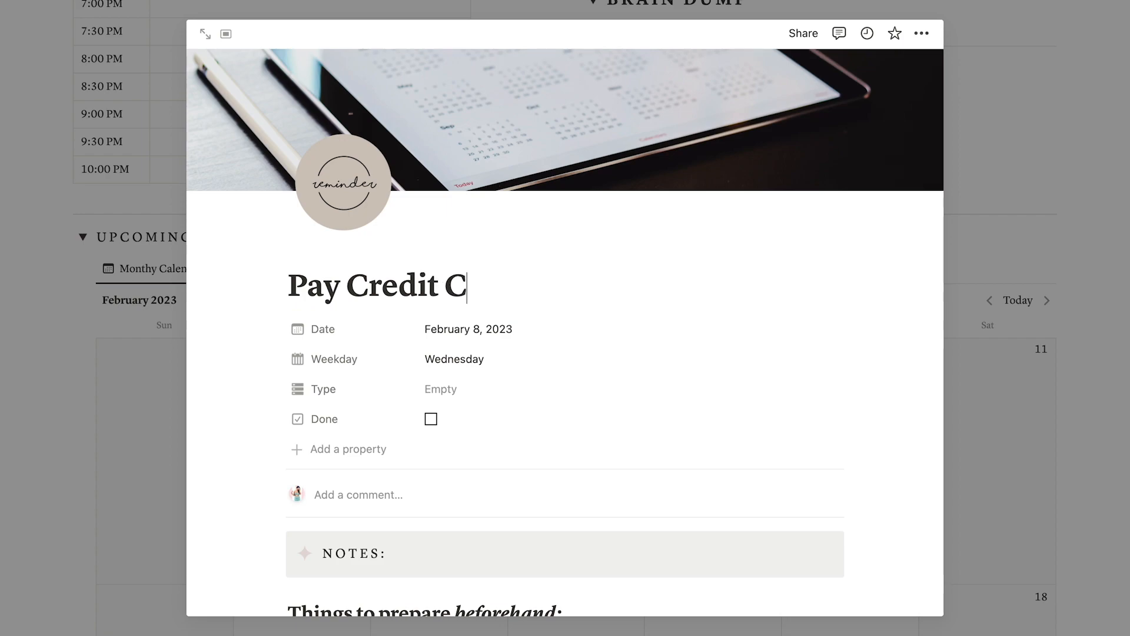
click(496, 392)
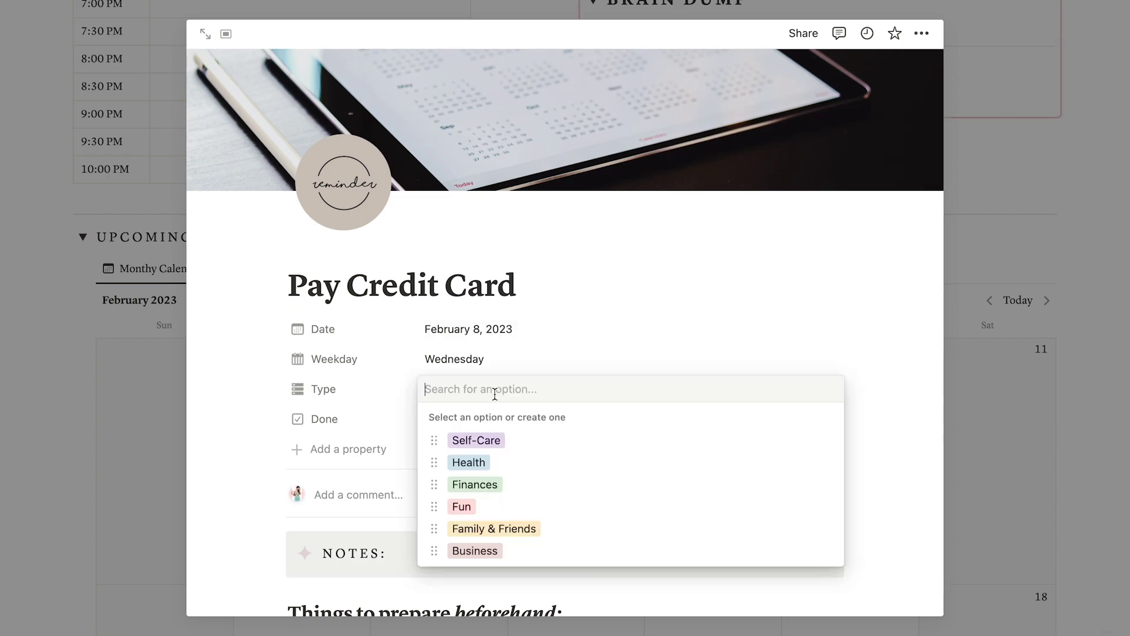
click(509, 486)
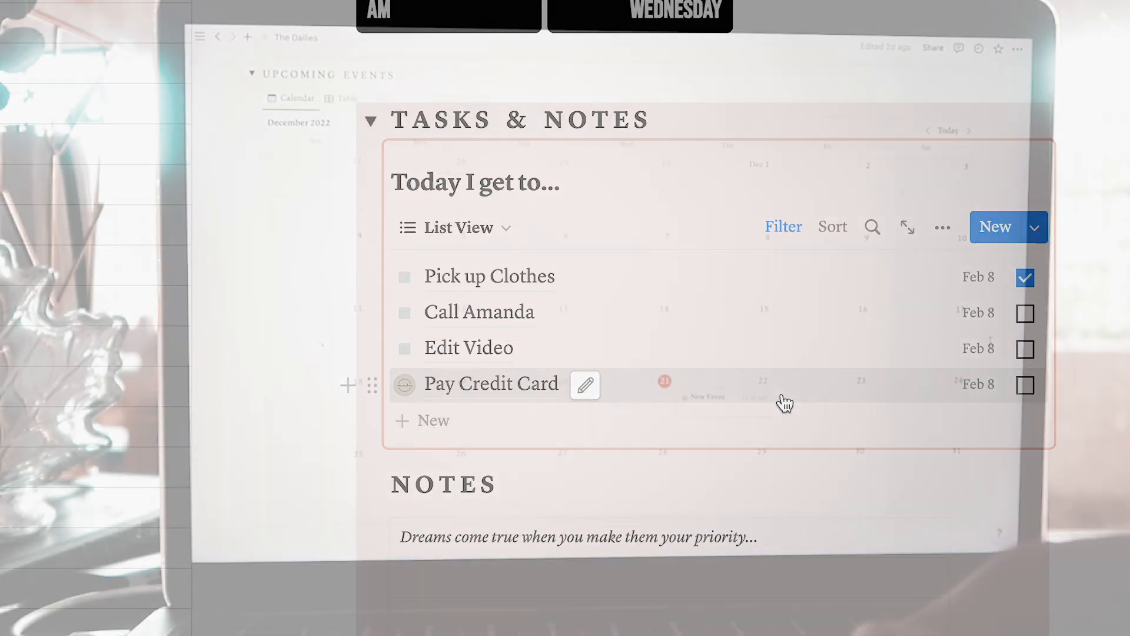
scroll(990, 340, down, 1)
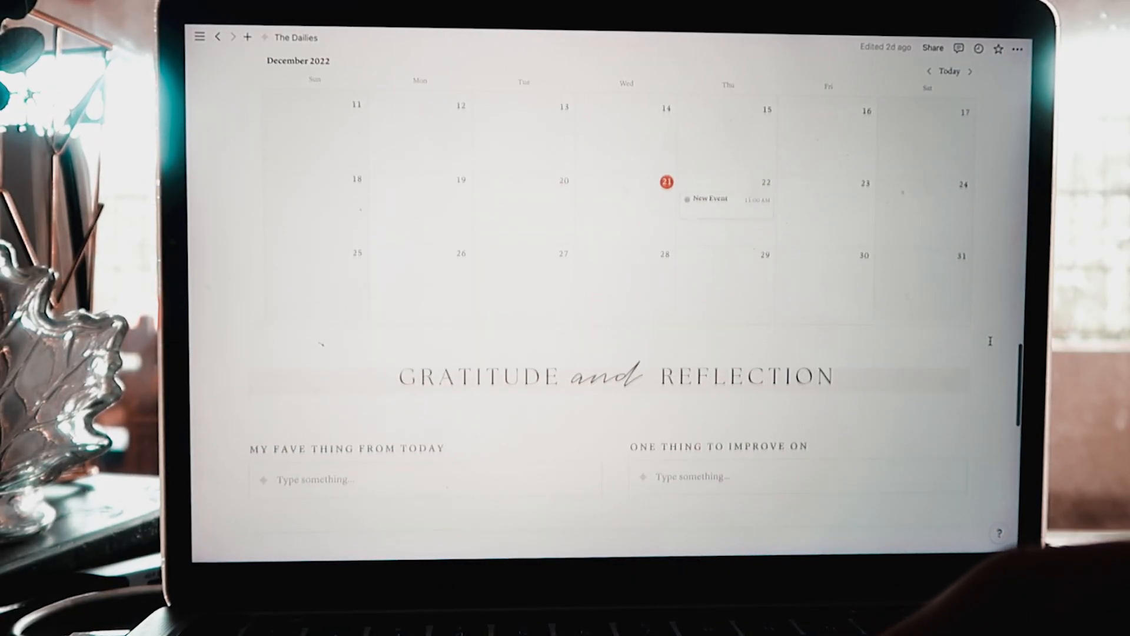
scroll(991, 340, down, 2)
scroll(990, 340, down, 1)
scroll(990, 340, down, 1)
scroll(990, 340, down, 1)
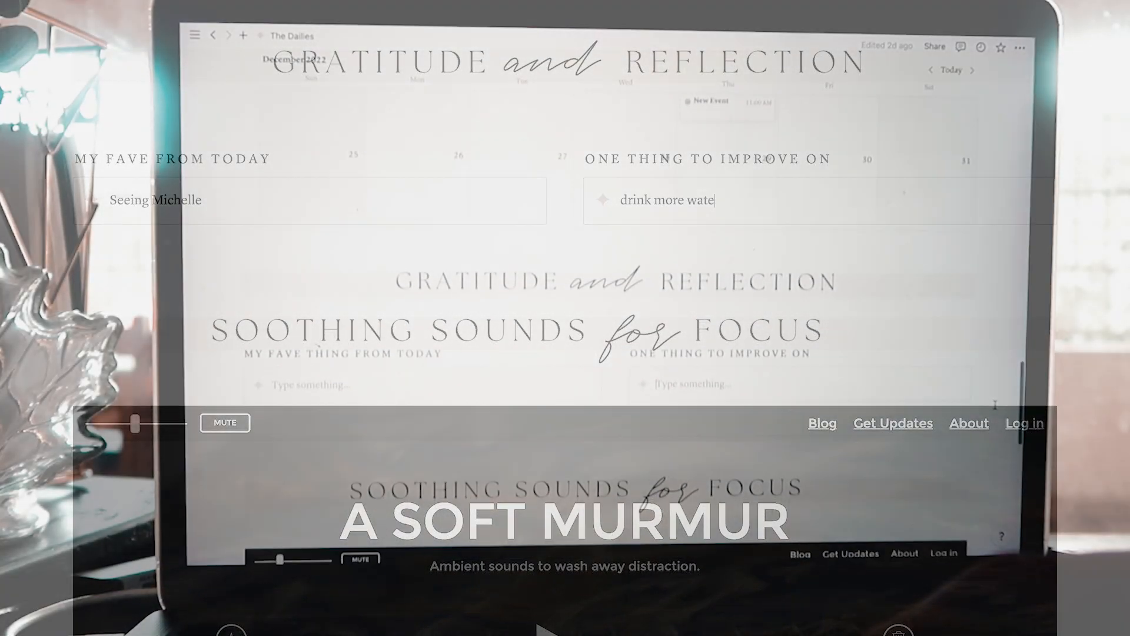
scroll(1005, 412, down, 1)
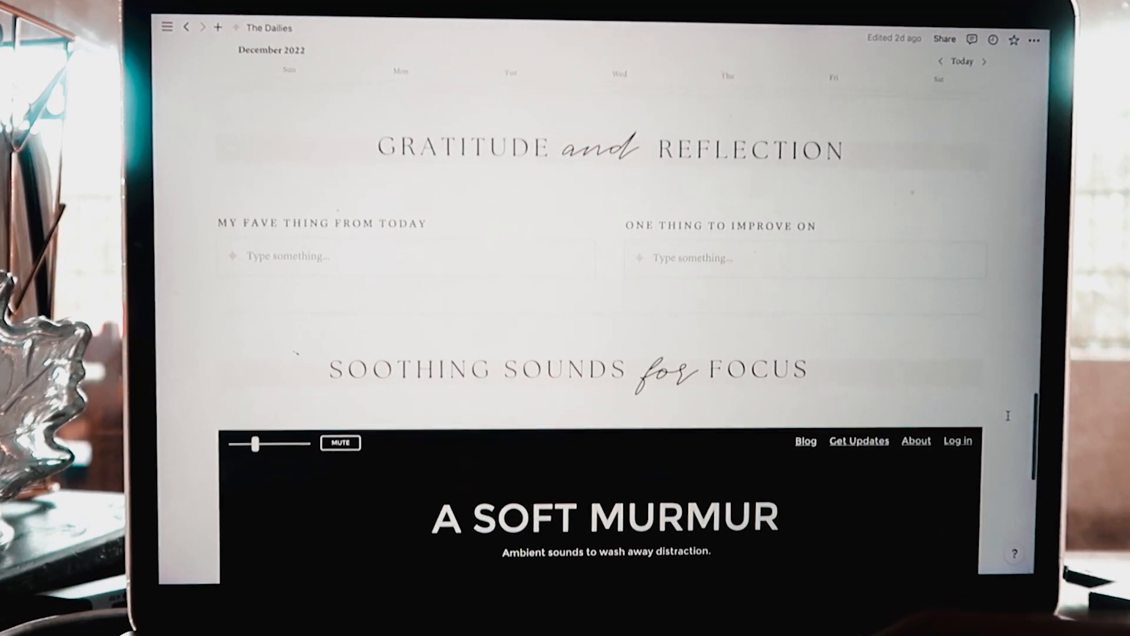
scroll(1017, 423, down, 1)
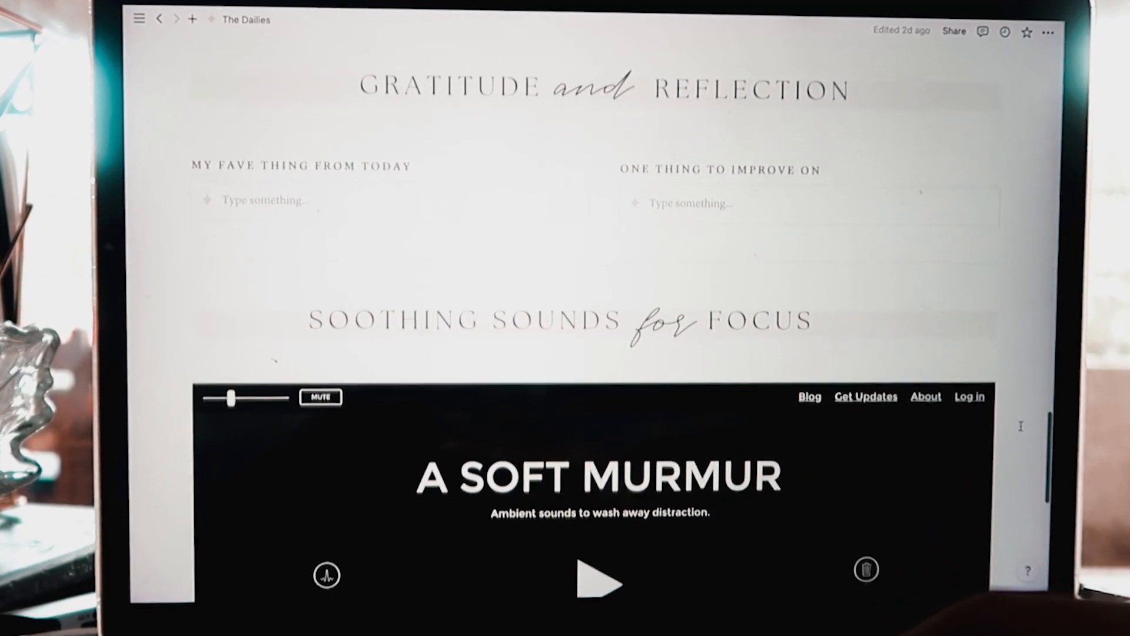
scroll(1018, 423, down, 2)
scroll(1021, 426, down, 1)
scroll(1024, 429, down, 2)
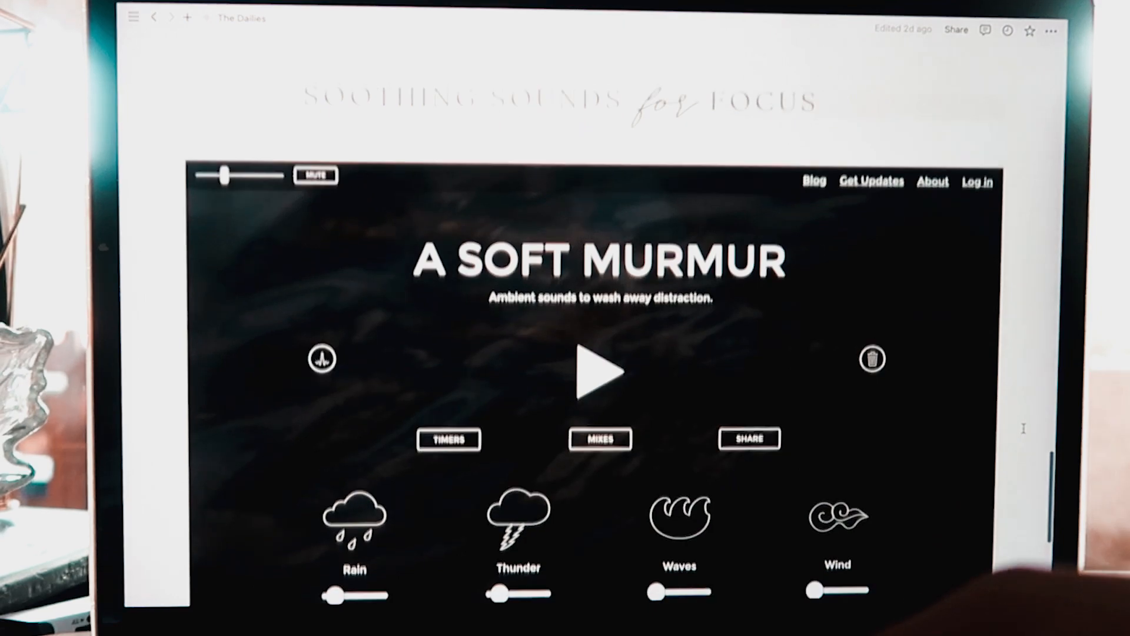
scroll(1023, 428, down, 1)
scroll(1024, 428, down, 1)
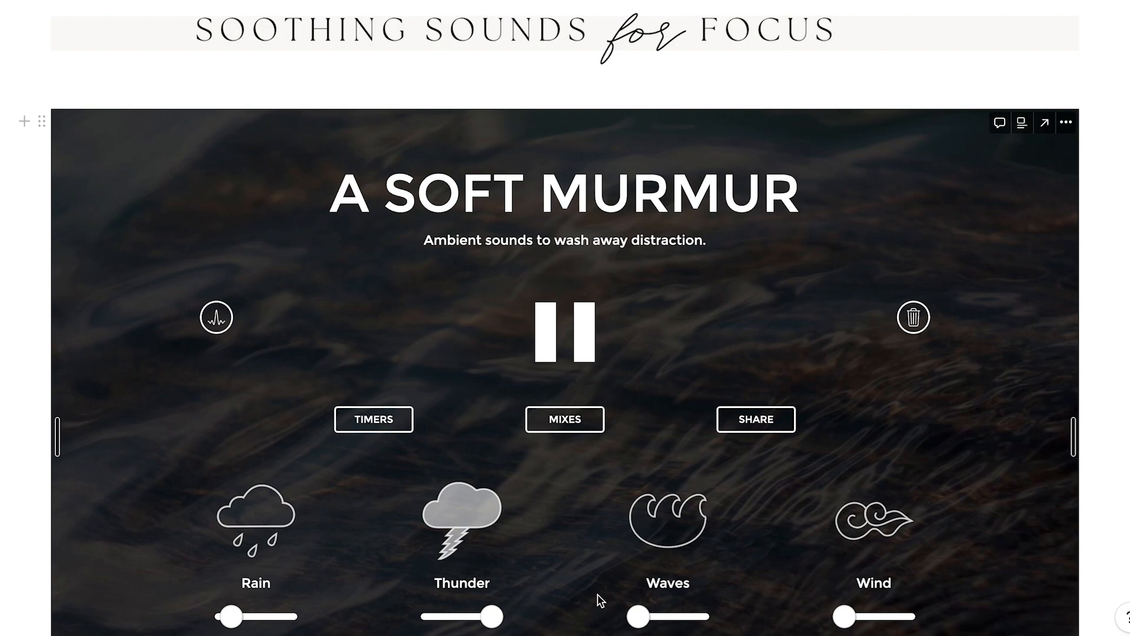
scroll(598, 601, down, 2)
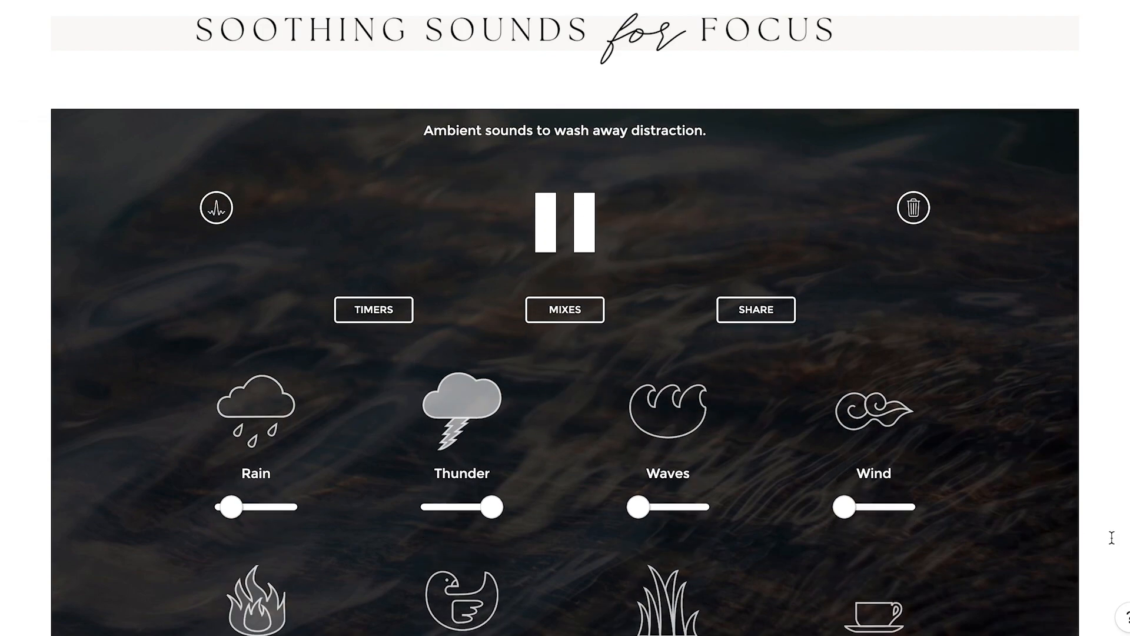
scroll(1111, 537, down, 3)
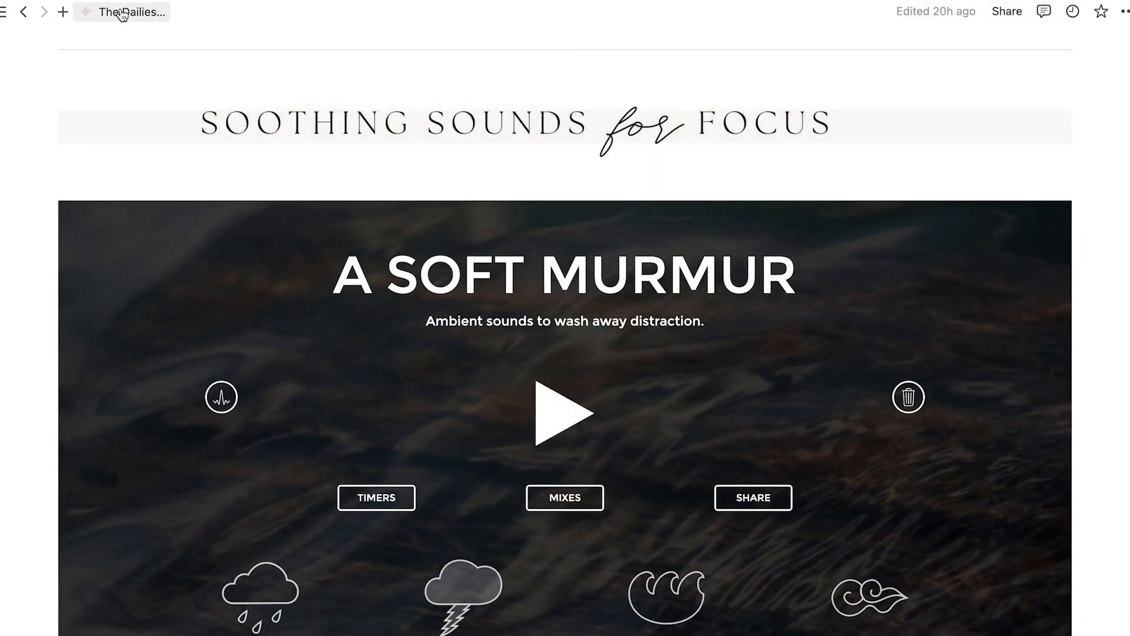
Jump back to the top of The Dailies page via the breadcrumb.
click(164, 18)
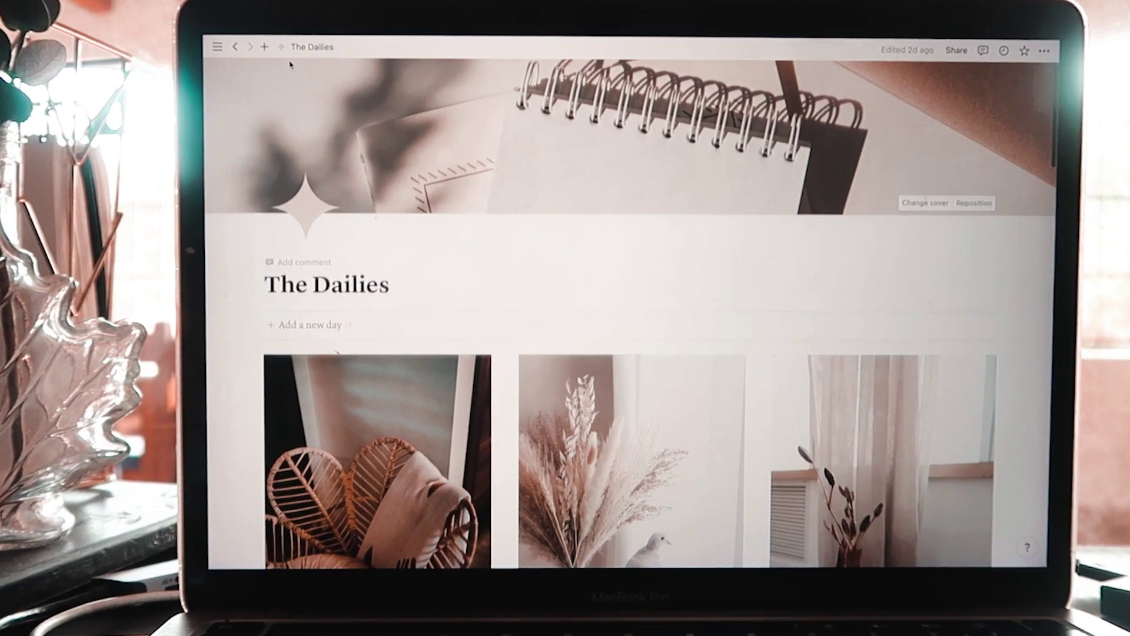
scroll(291, 63, down, 2)
scroll(291, 64, down, 2)
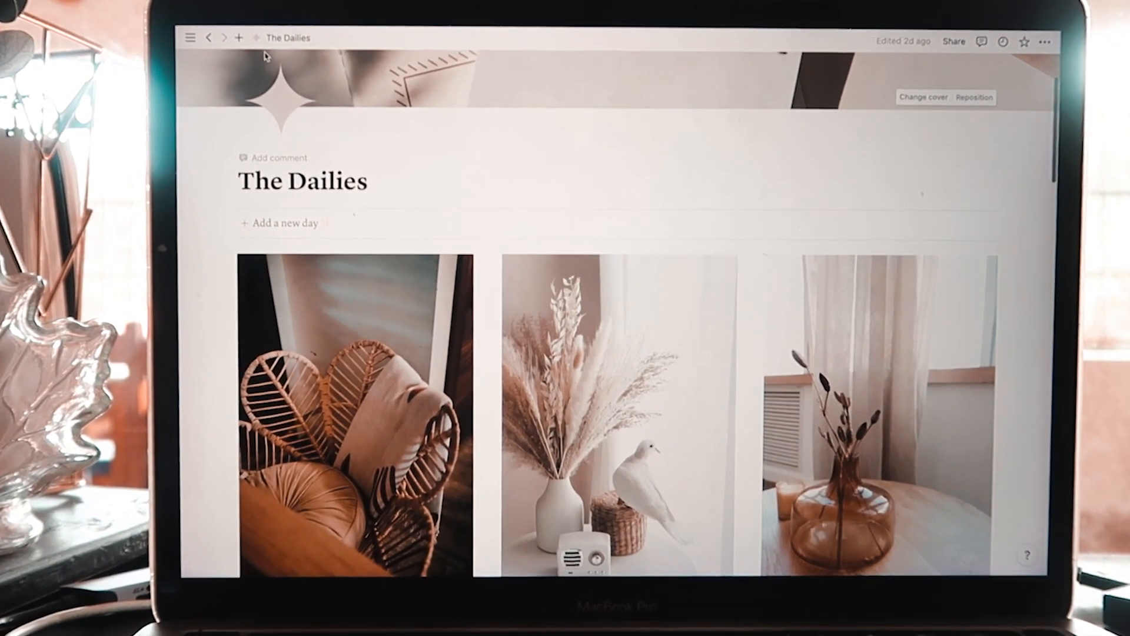
scroll(291, 64, down, 2)
scroll(242, 47, down, 1)
scroll(241, 48, down, 3)
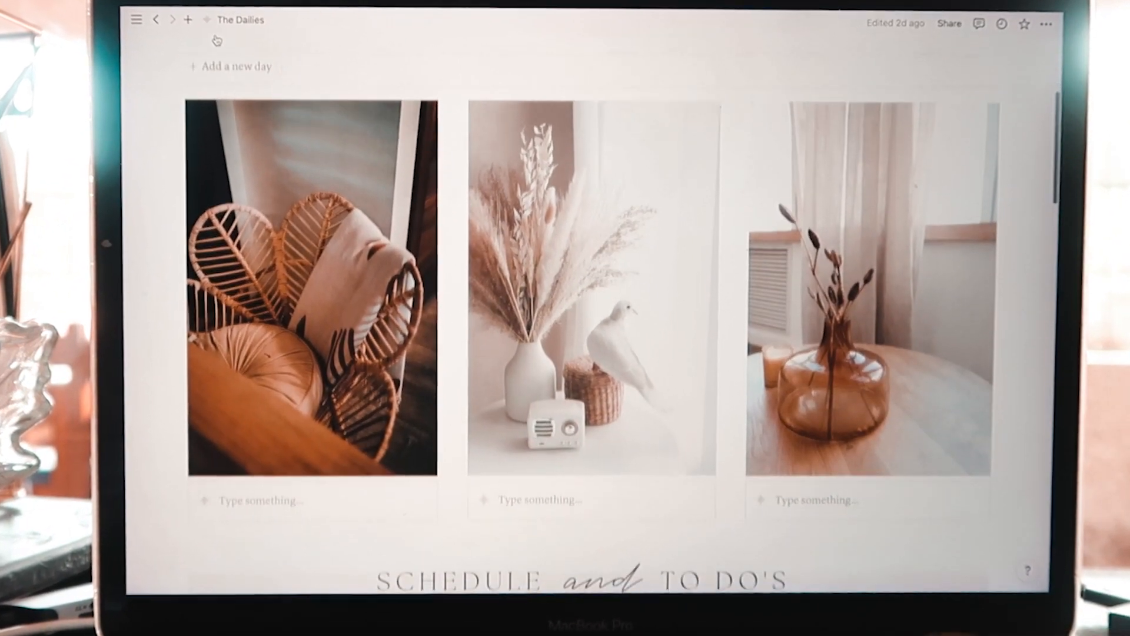
scroll(221, 40, down, 2)
scroll(212, 38, down, 2)
scroll(211, 39, down, 2)
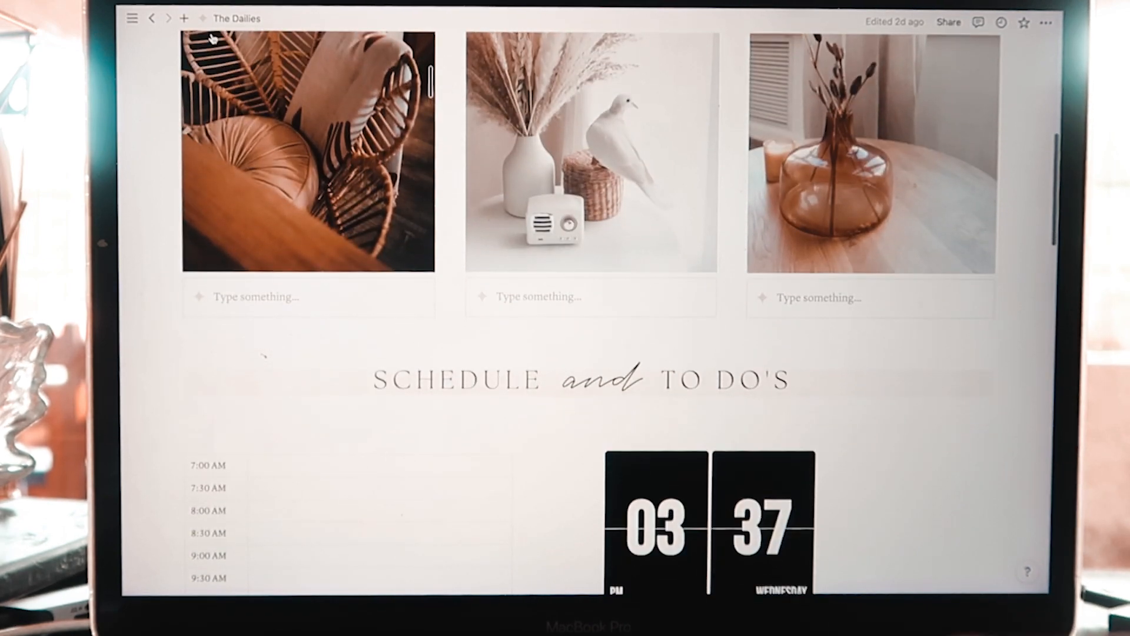
scroll(212, 38, down, 3)
scroll(212, 39, down, 1)
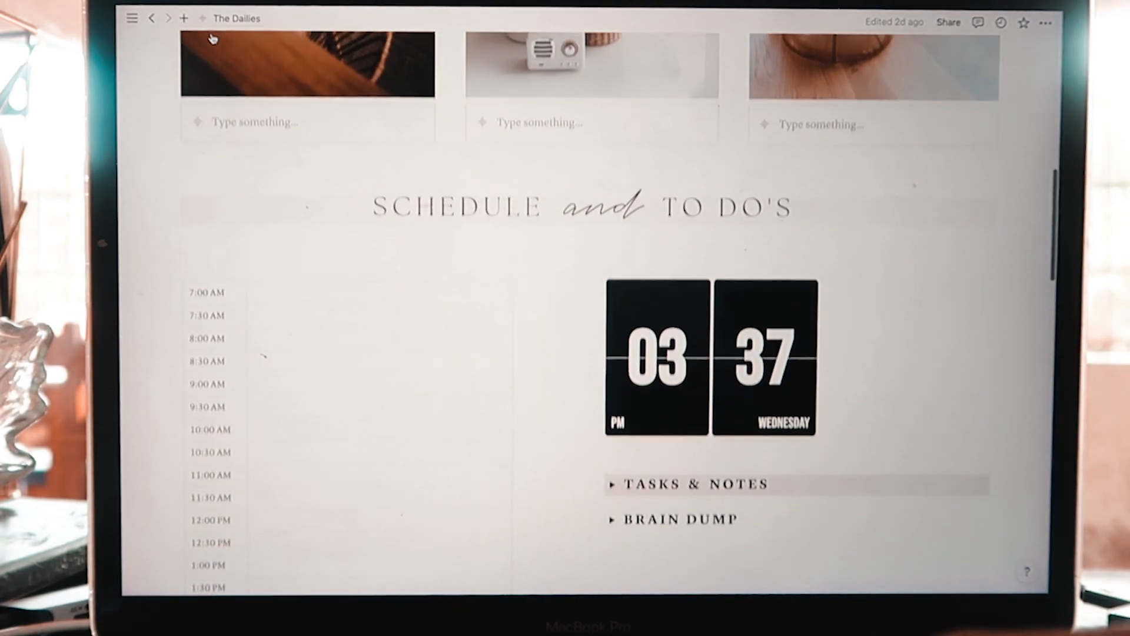